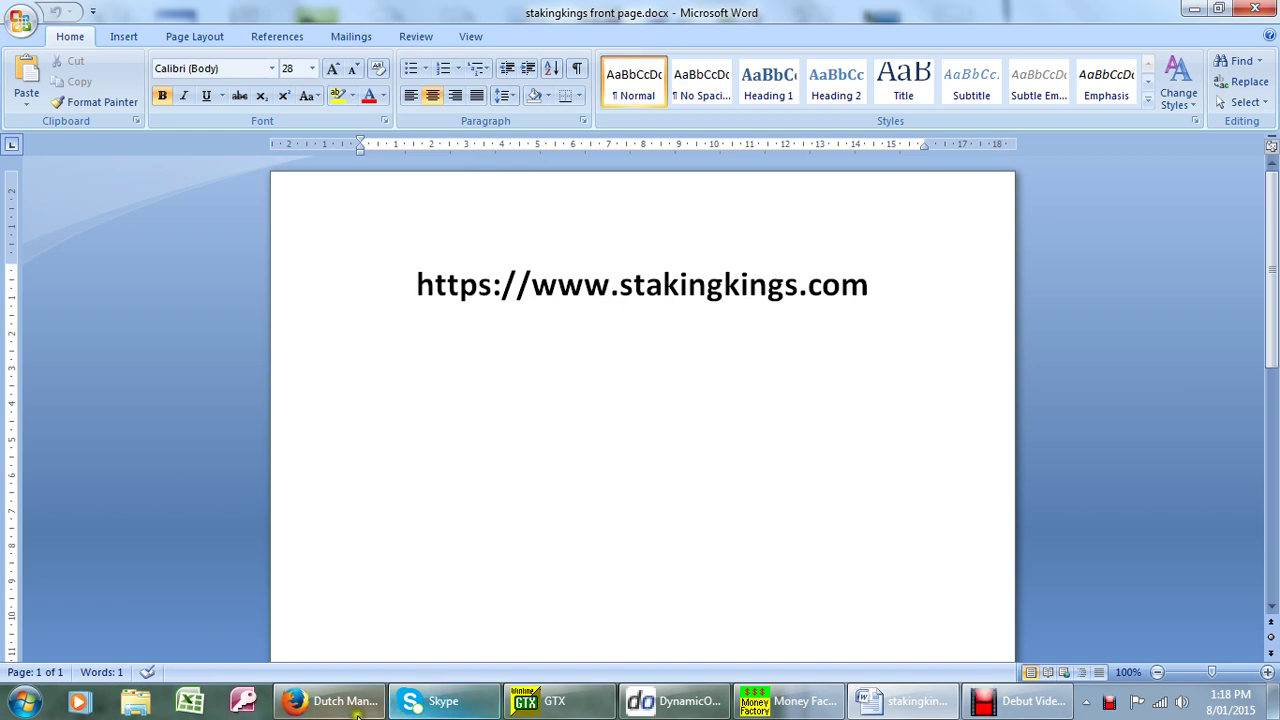
- Switch to Firefox and examine the New Dutch System form on the Manage Systems page
left_click(391, 640)
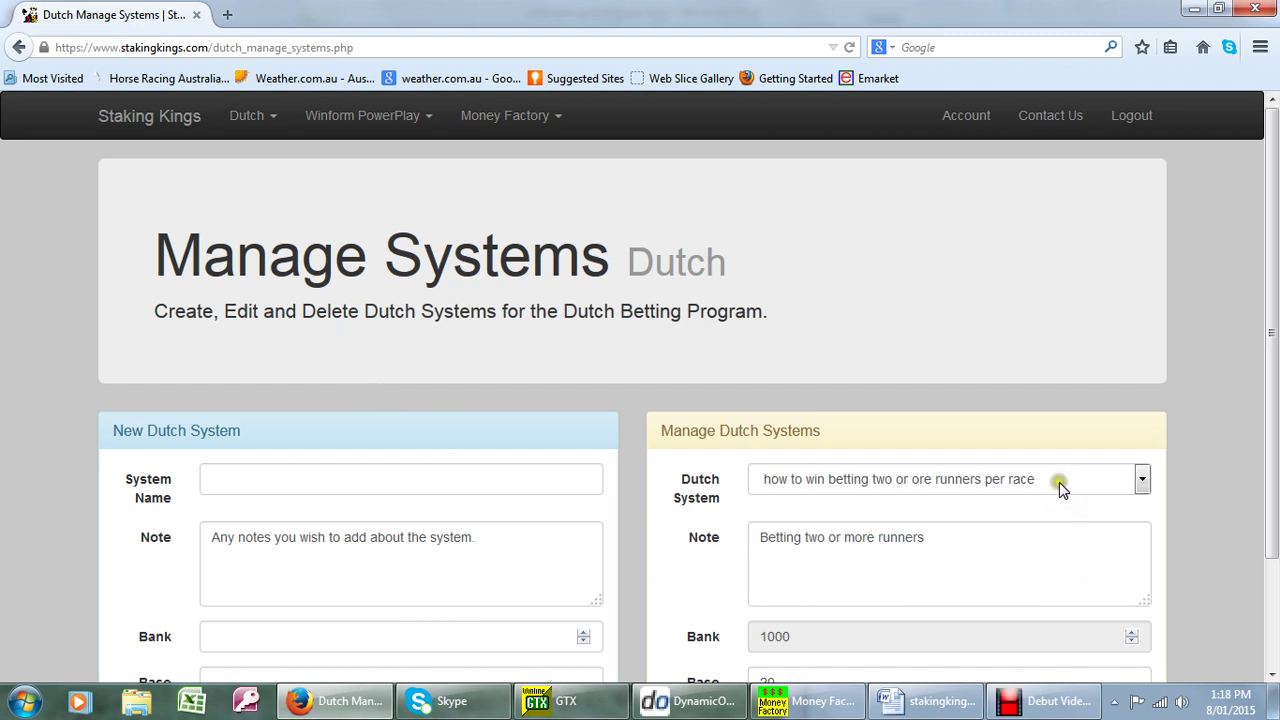
left_click(268, 481)
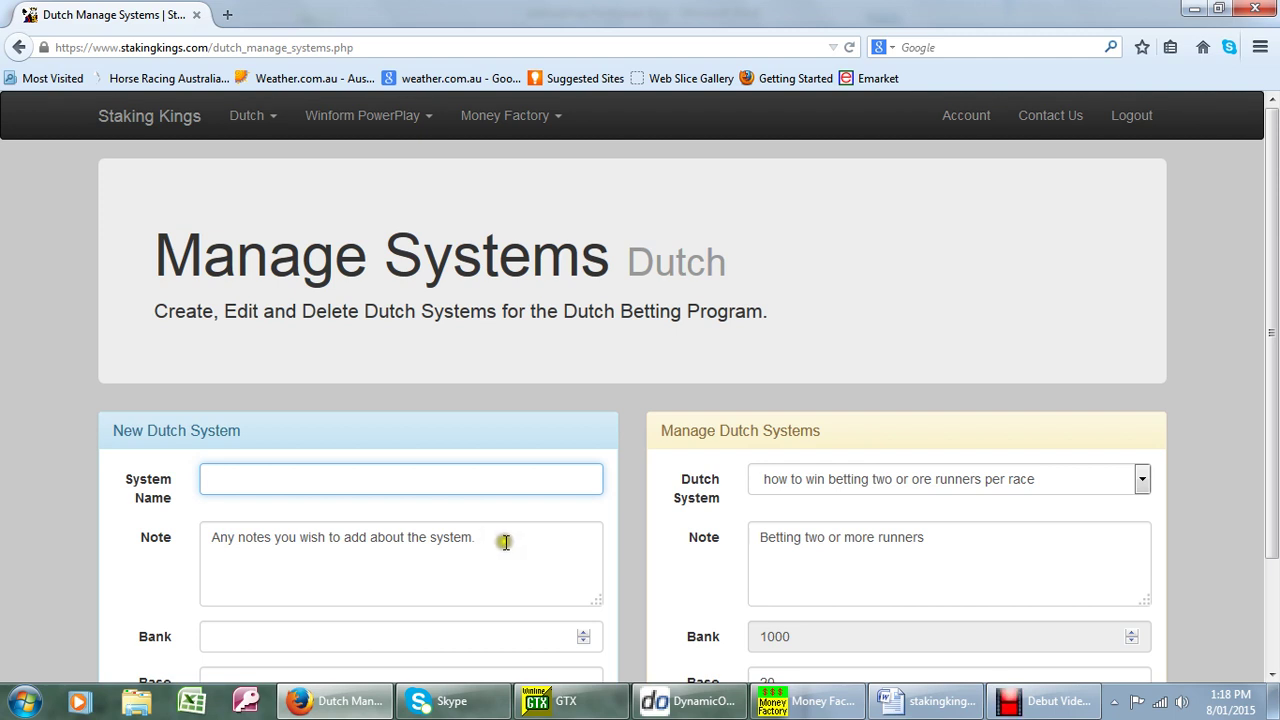
scroll(513, 539, "down", 2)
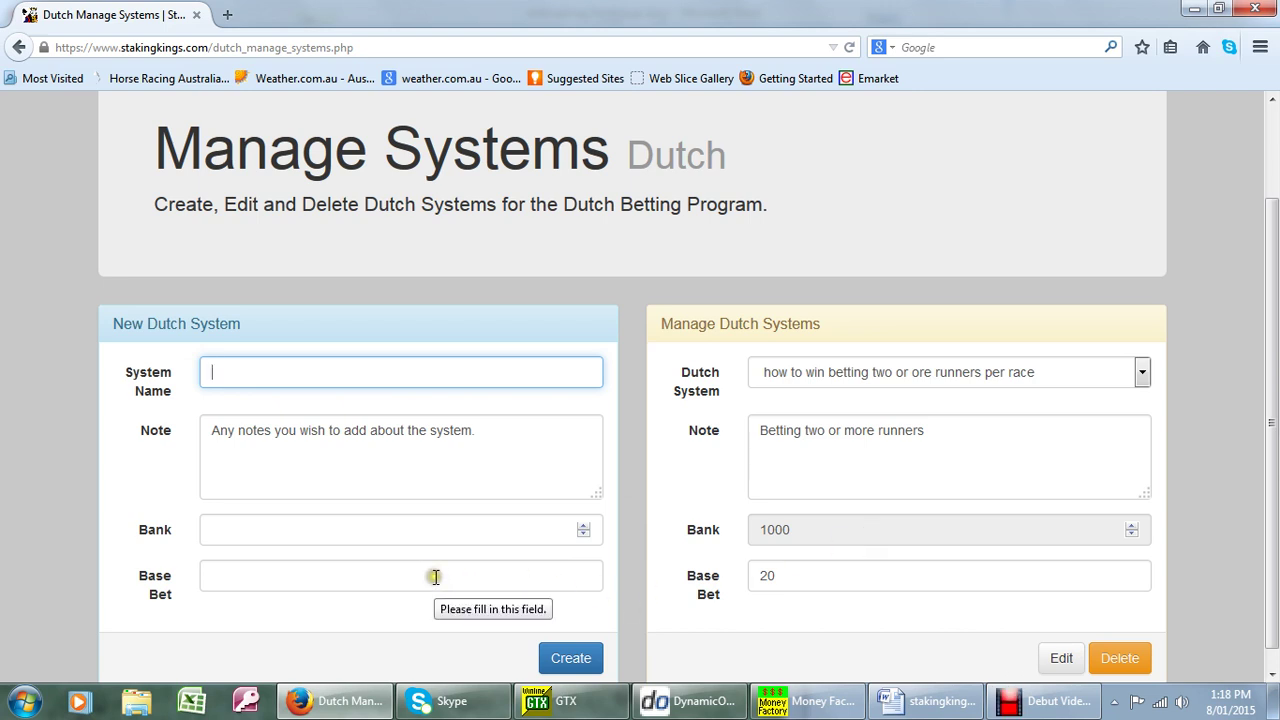
scroll(858, 597, "up", 1)
scroll(858, 597, "up", 2)
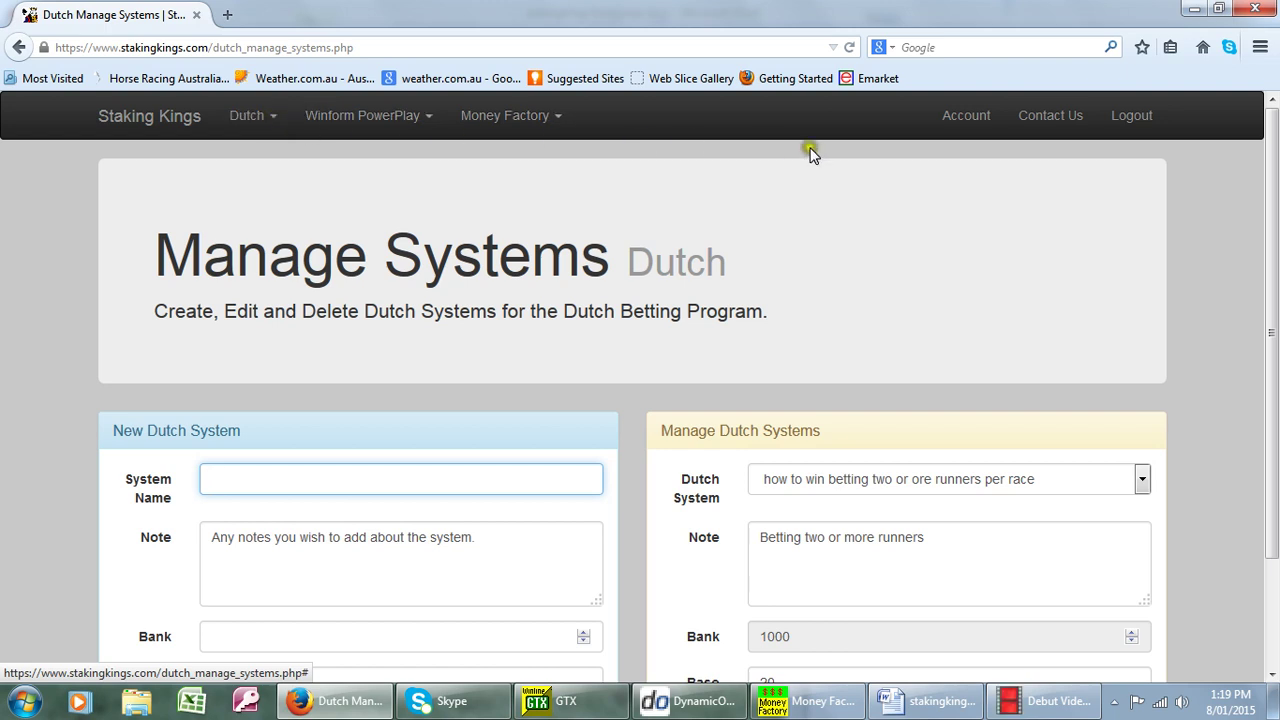
- Open the account options and review the subscription options on offer
left_click(975, 118)
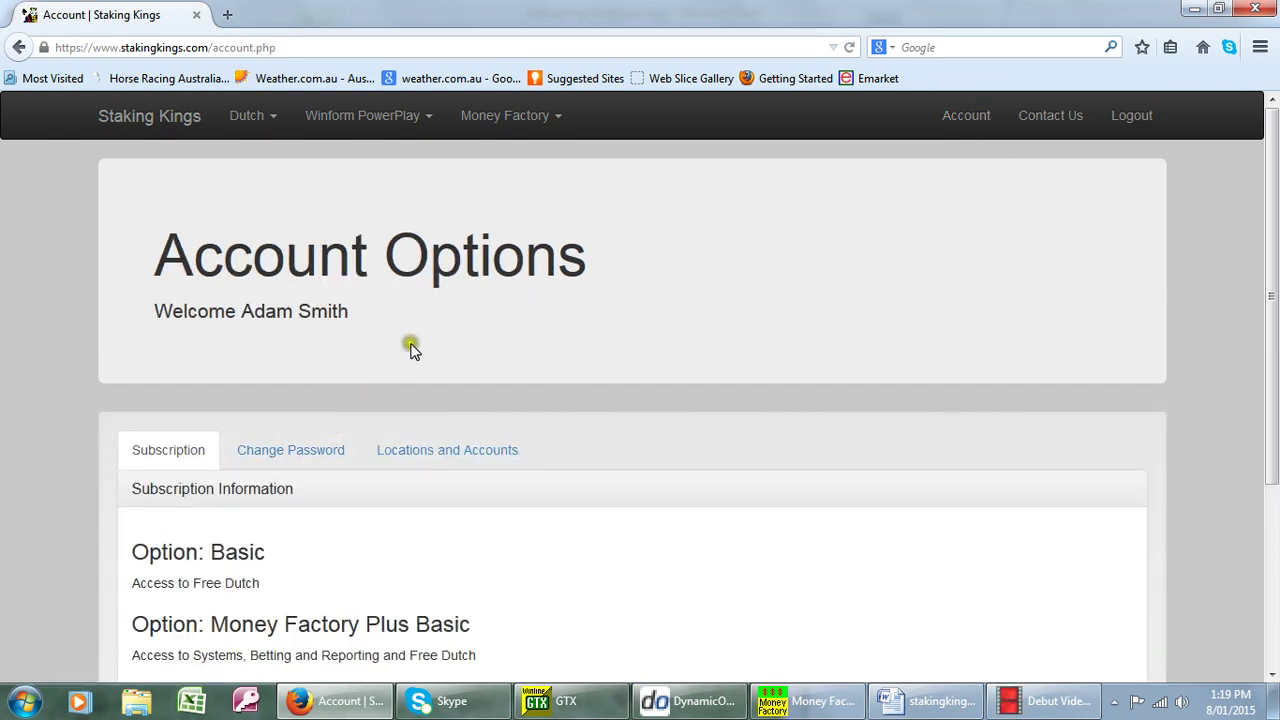
scroll(414, 340, "down", 5)
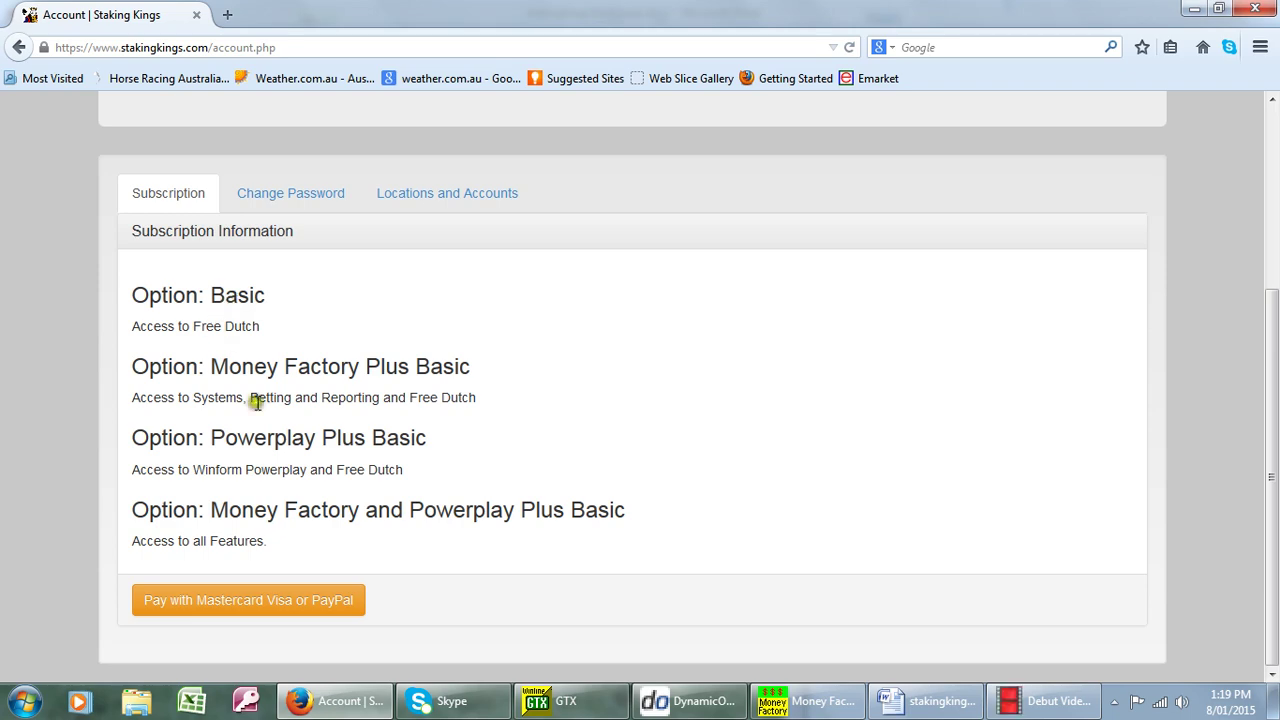
scroll(523, 433, "up", 2)
scroll(523, 433, "up", 3)
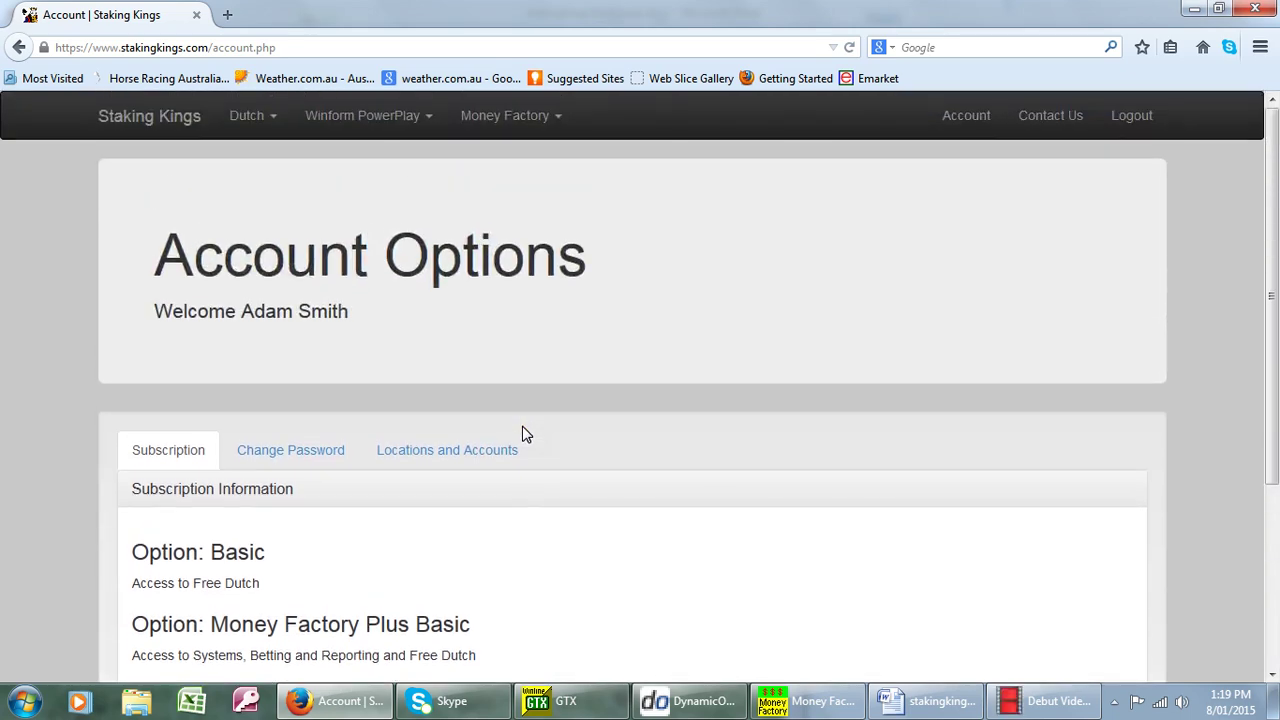
scroll(523, 433, "down", 5)
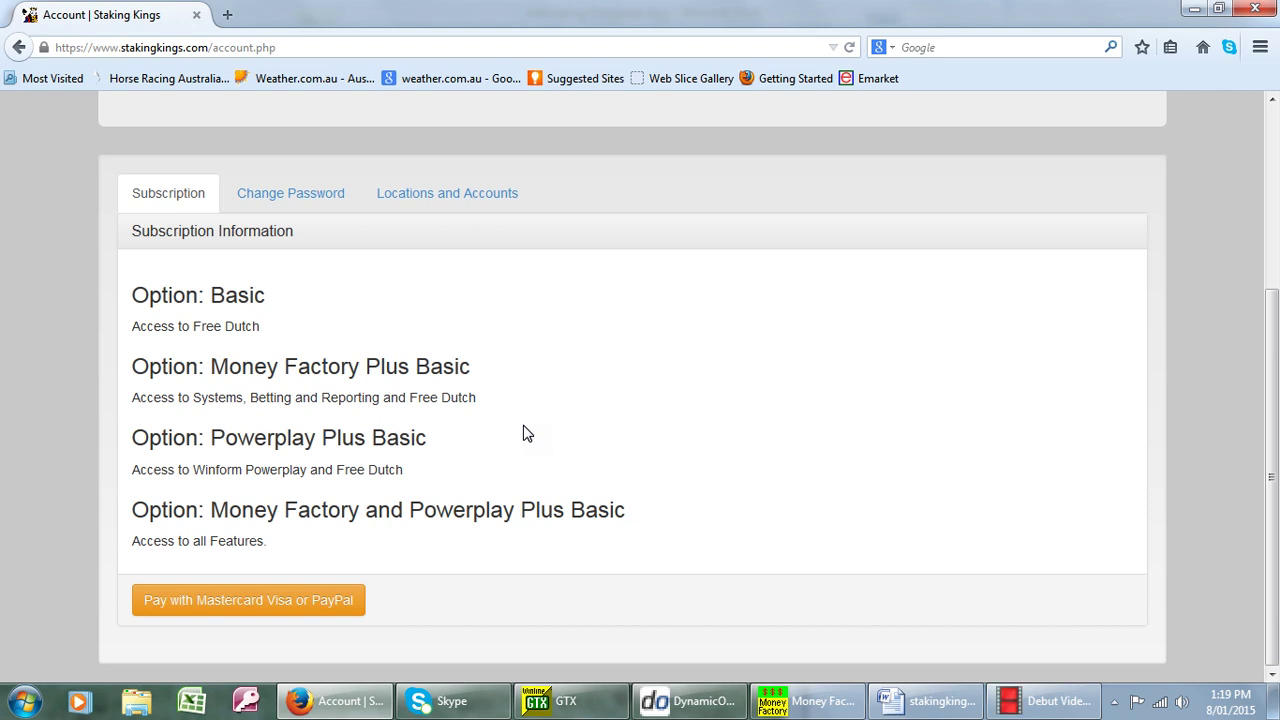
- Open the Locations and Accounts settings and look through the betting locations available for deletion
left_click(447, 196)
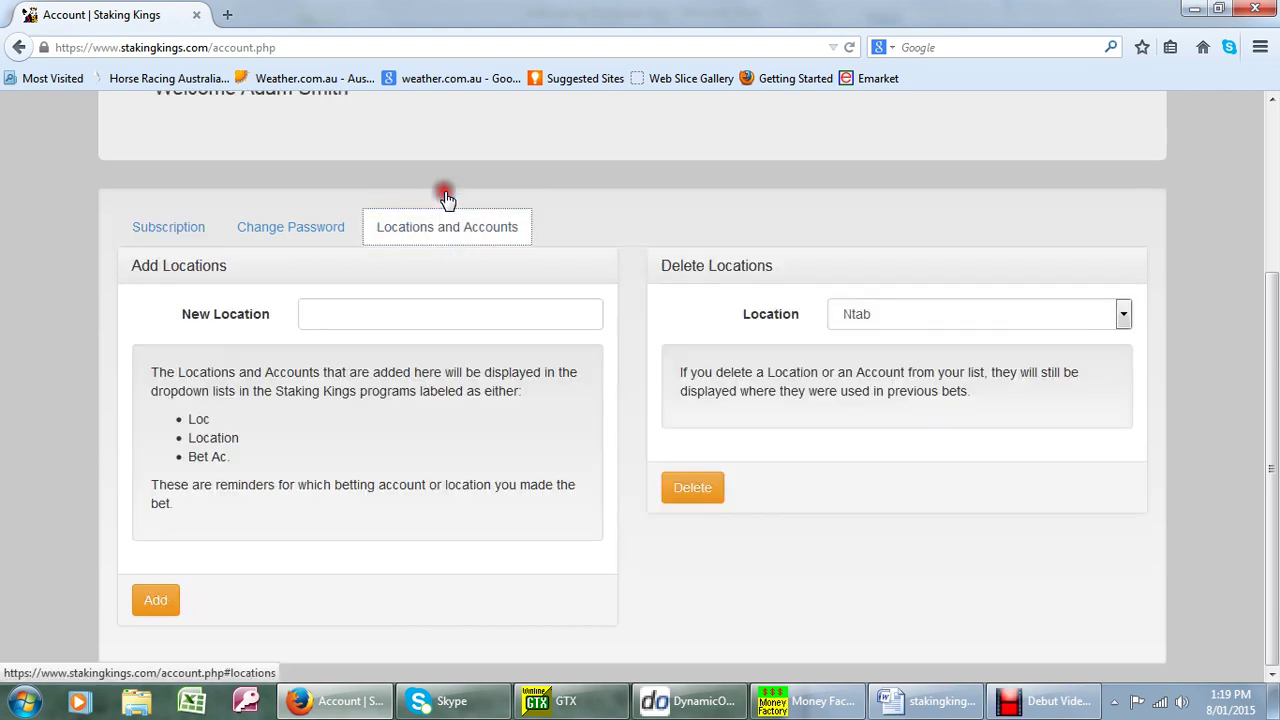
left_click(359, 319)
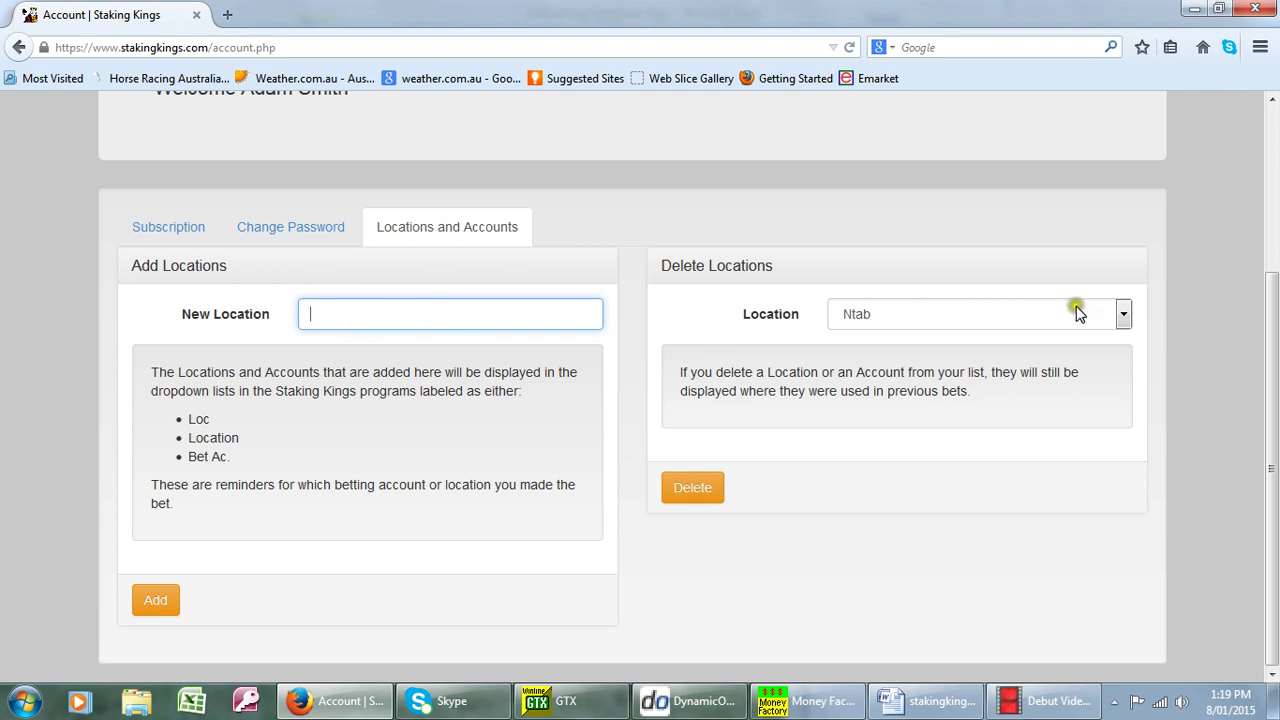
left_click(1121, 316)
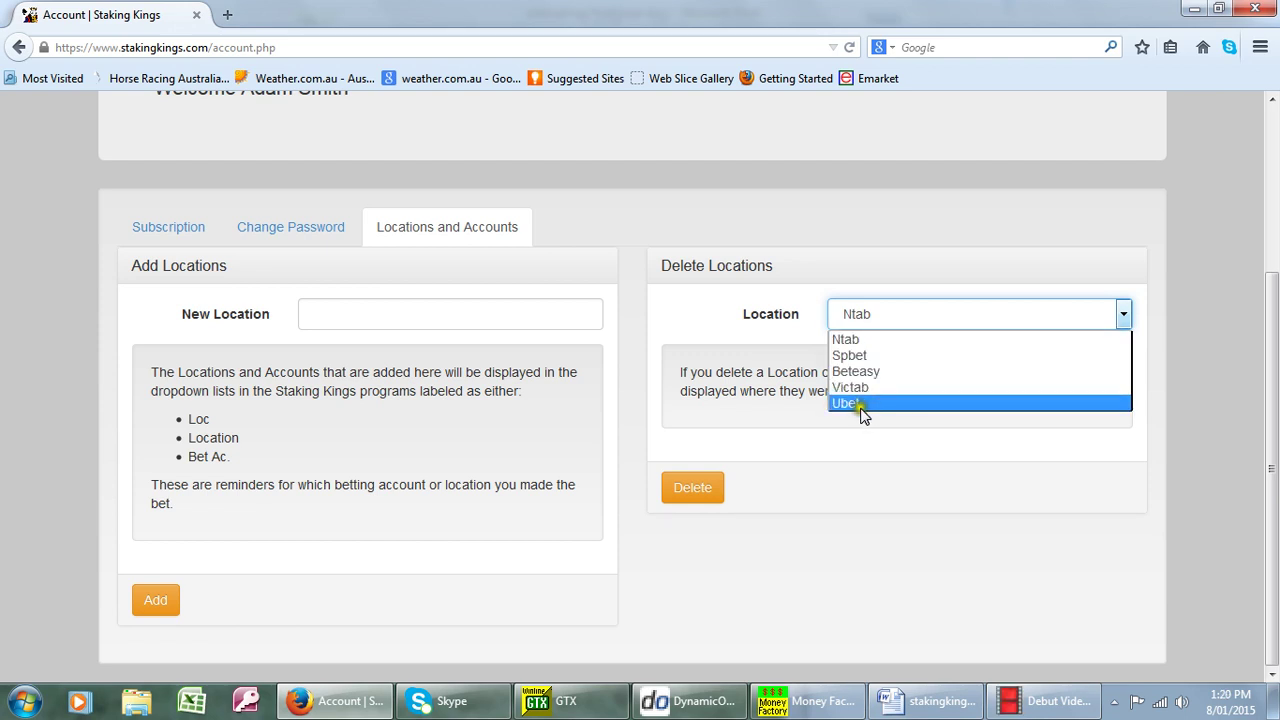
left_click(1123, 314)
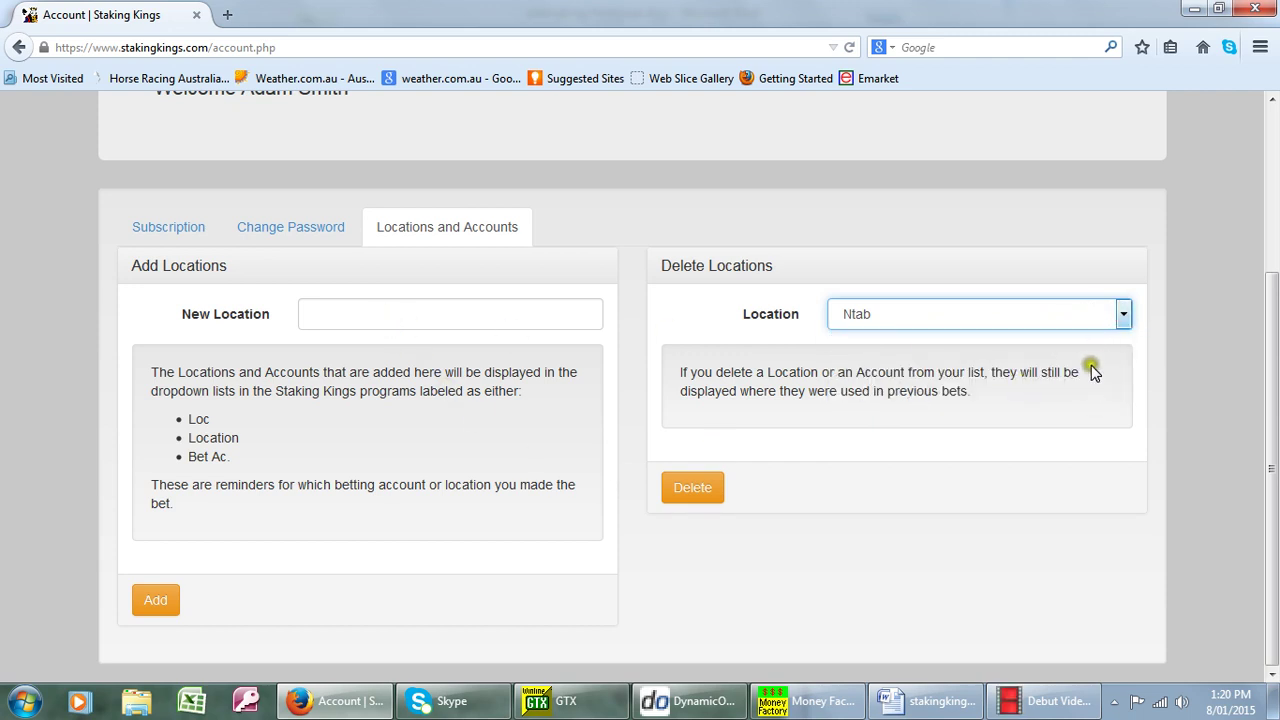
- Open Dutch Betting and load the system "how to win betting two or ore runners per race"
left_click_drag(1265, 390, 1246, 148)
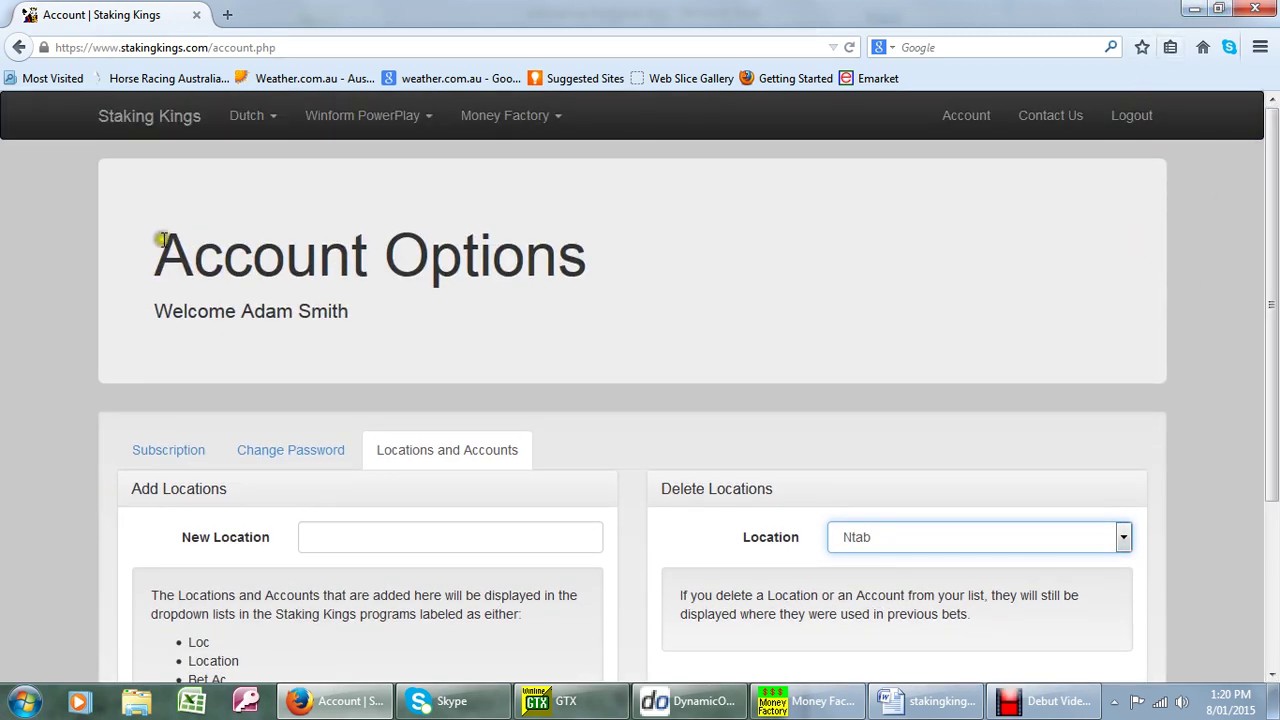
left_click(268, 120)
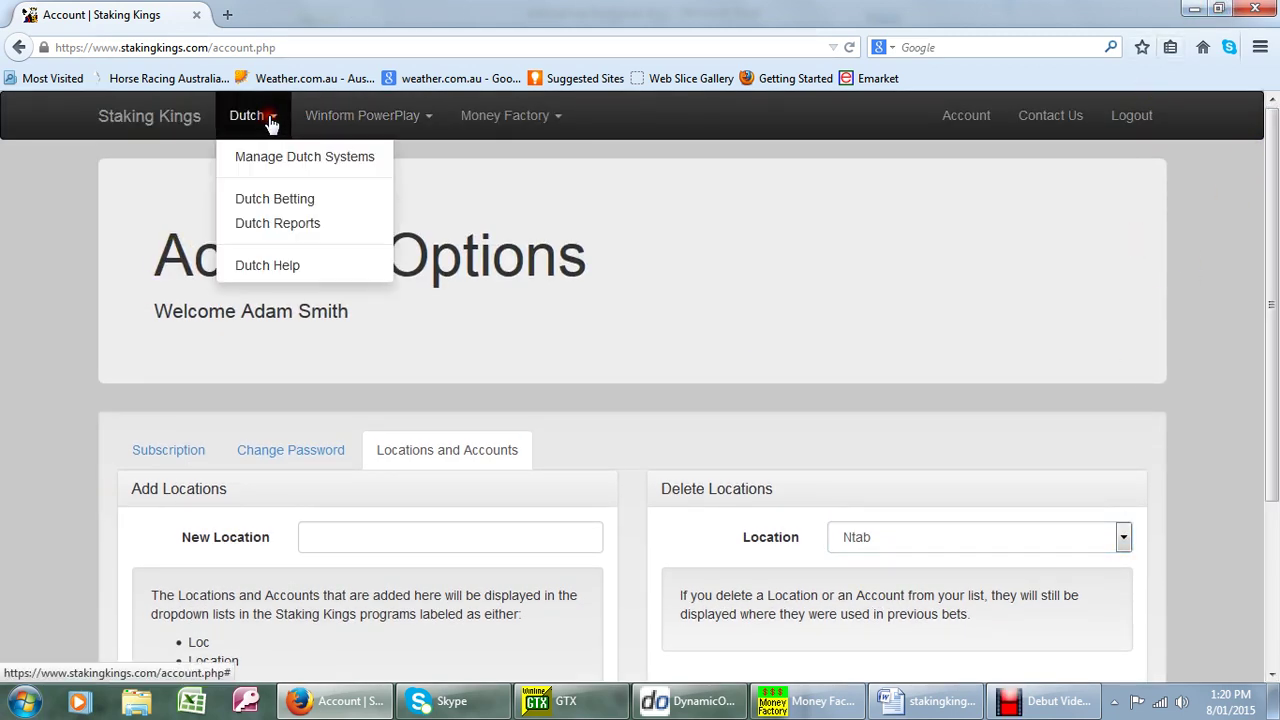
left_click(302, 196)
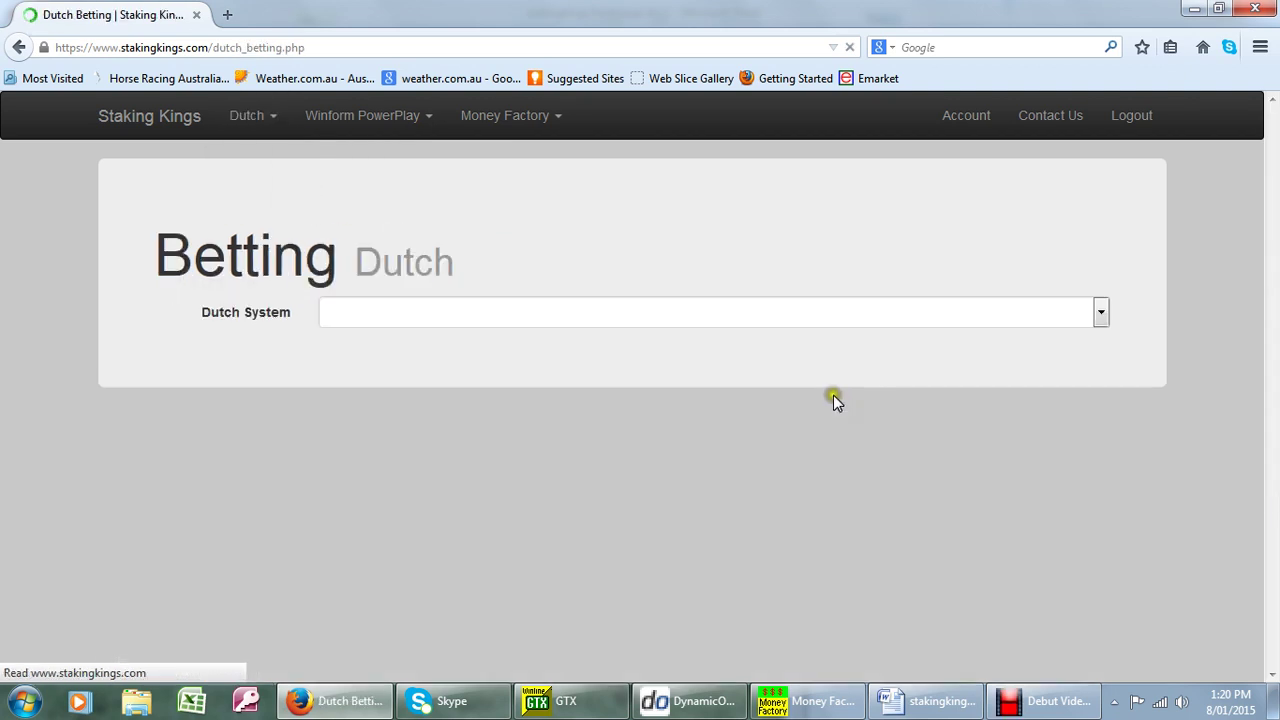
left_click(1102, 312)
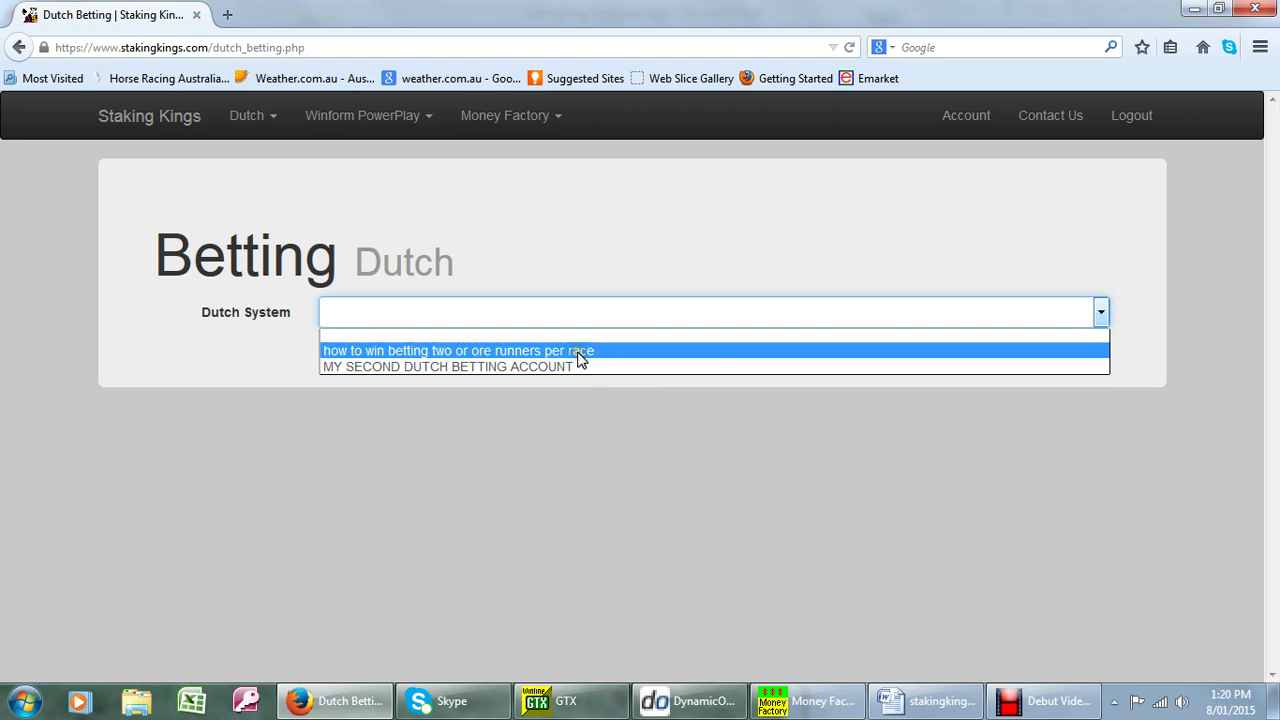
left_click(579, 353)
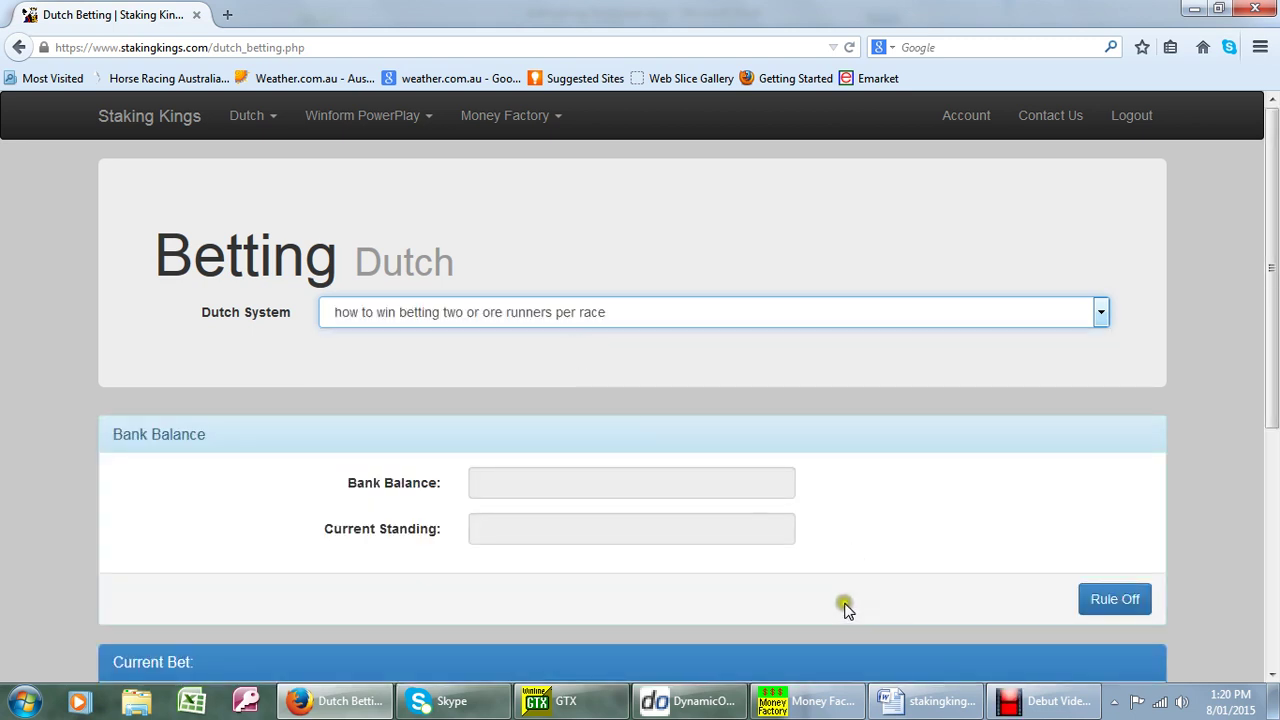
- In the current Wfarm race 1 bet's result, enter winner 5 with a tote of 12
scroll(578, 492, "down", 2)
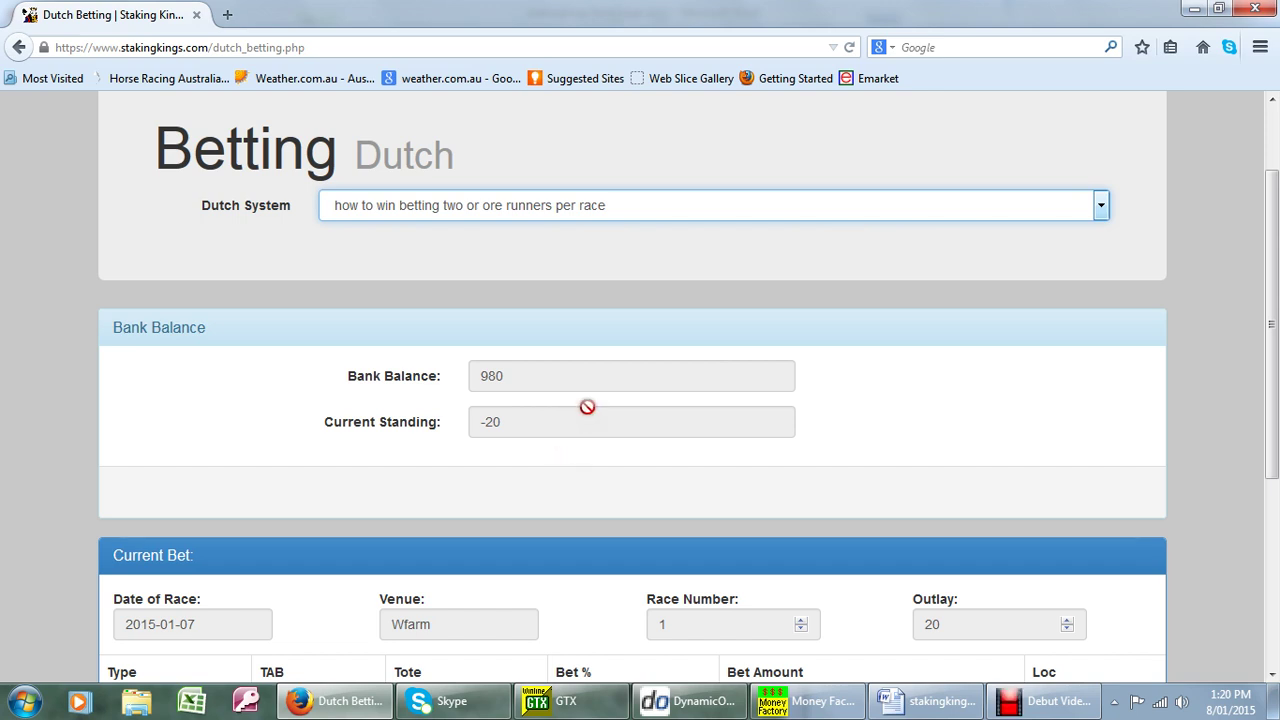
scroll(587, 407, "down", 4)
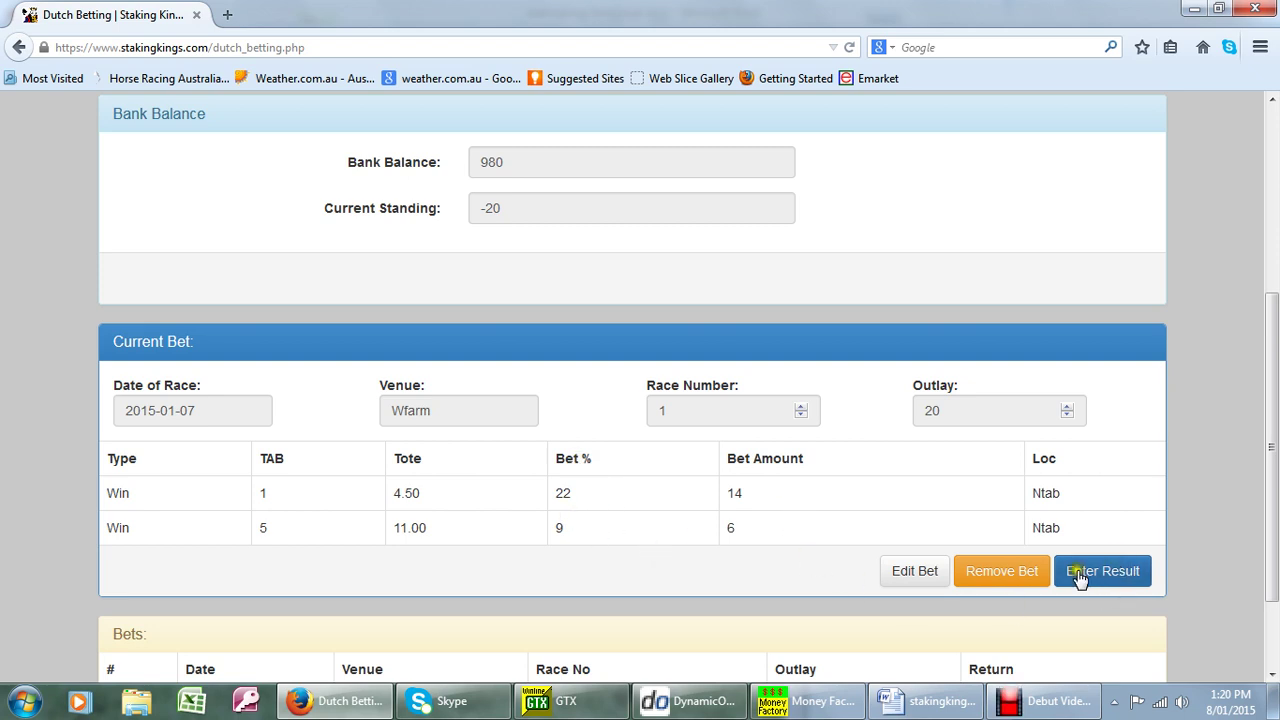
scroll(915, 494, "down", 2)
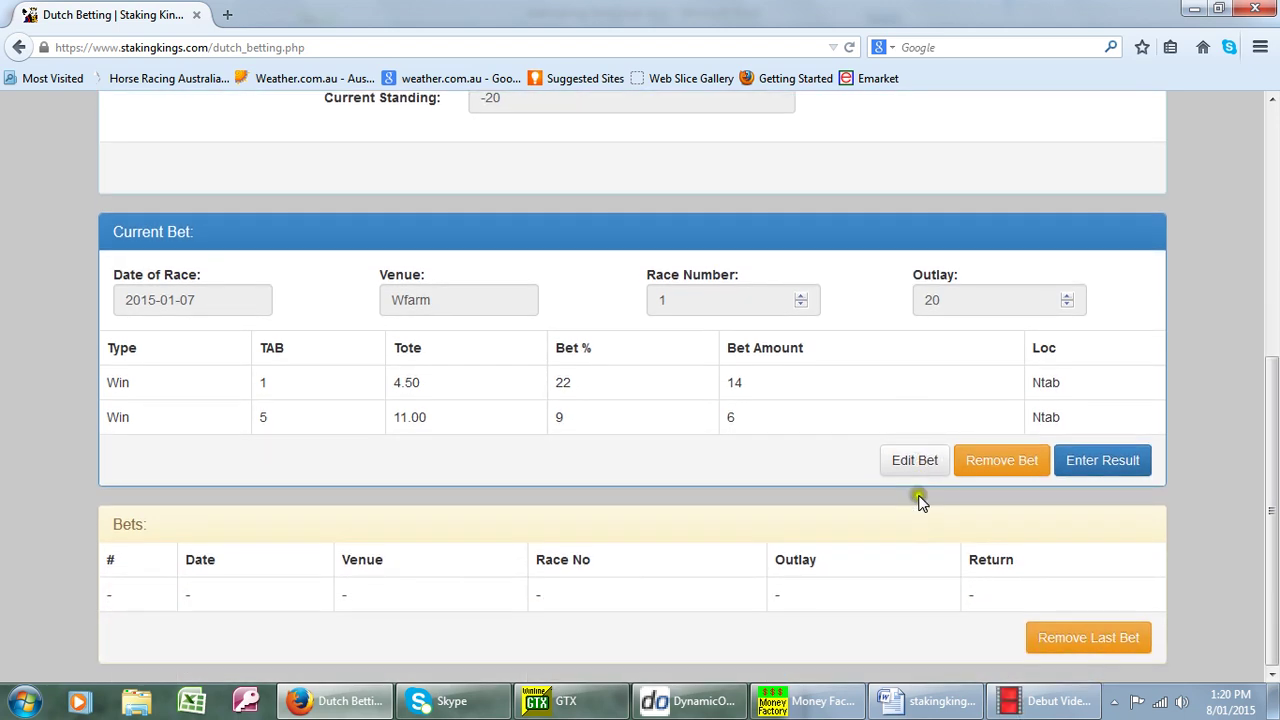
left_click(1121, 468)
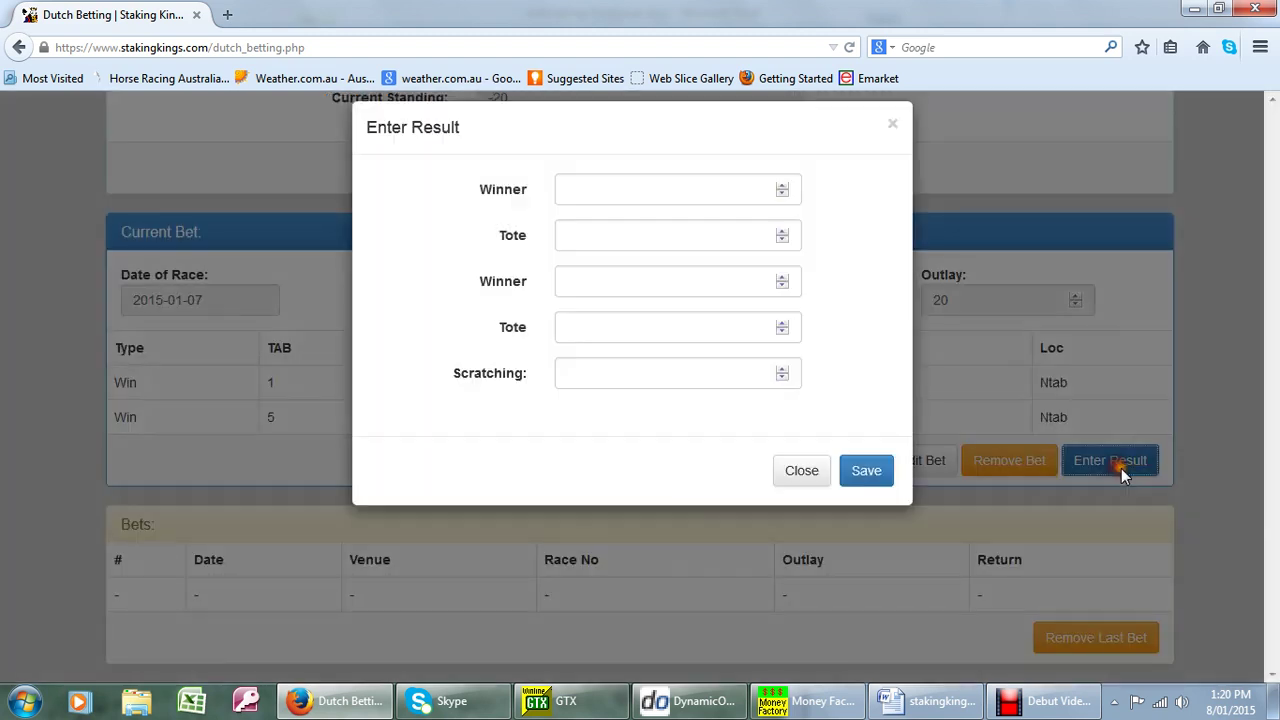
left_click(618, 212)
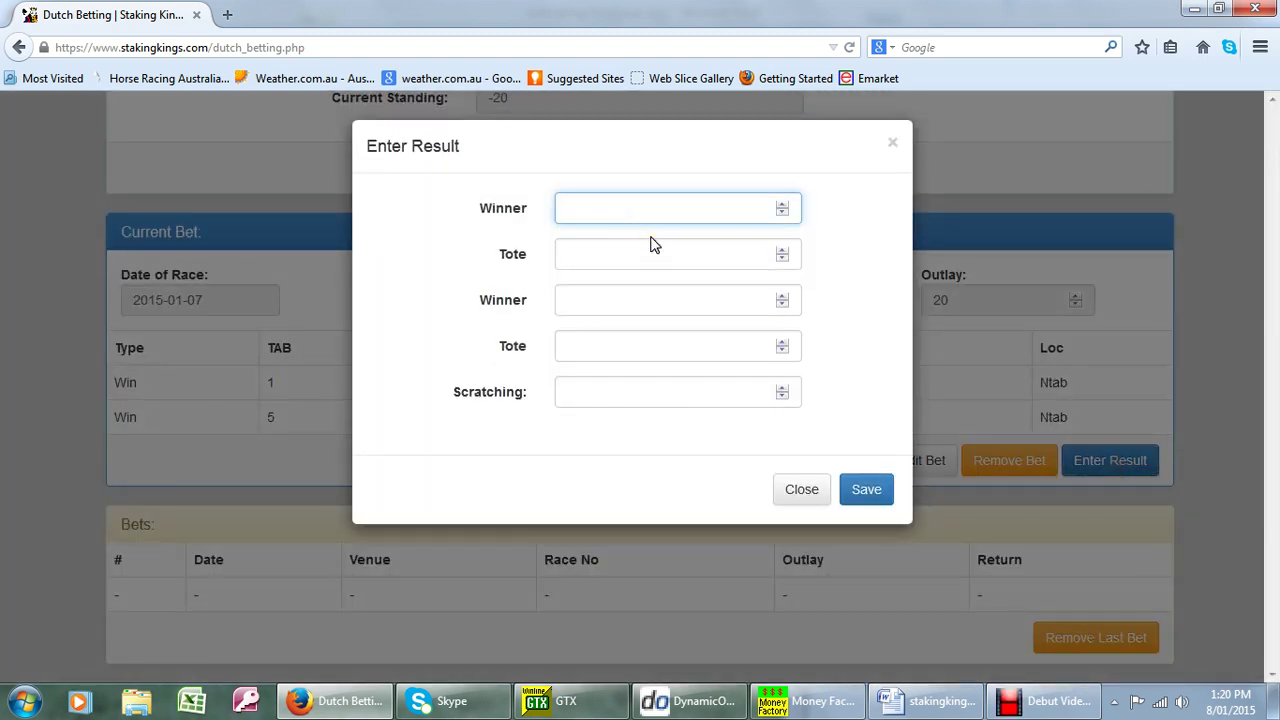
type("5")
left_click(592, 253)
type("12")
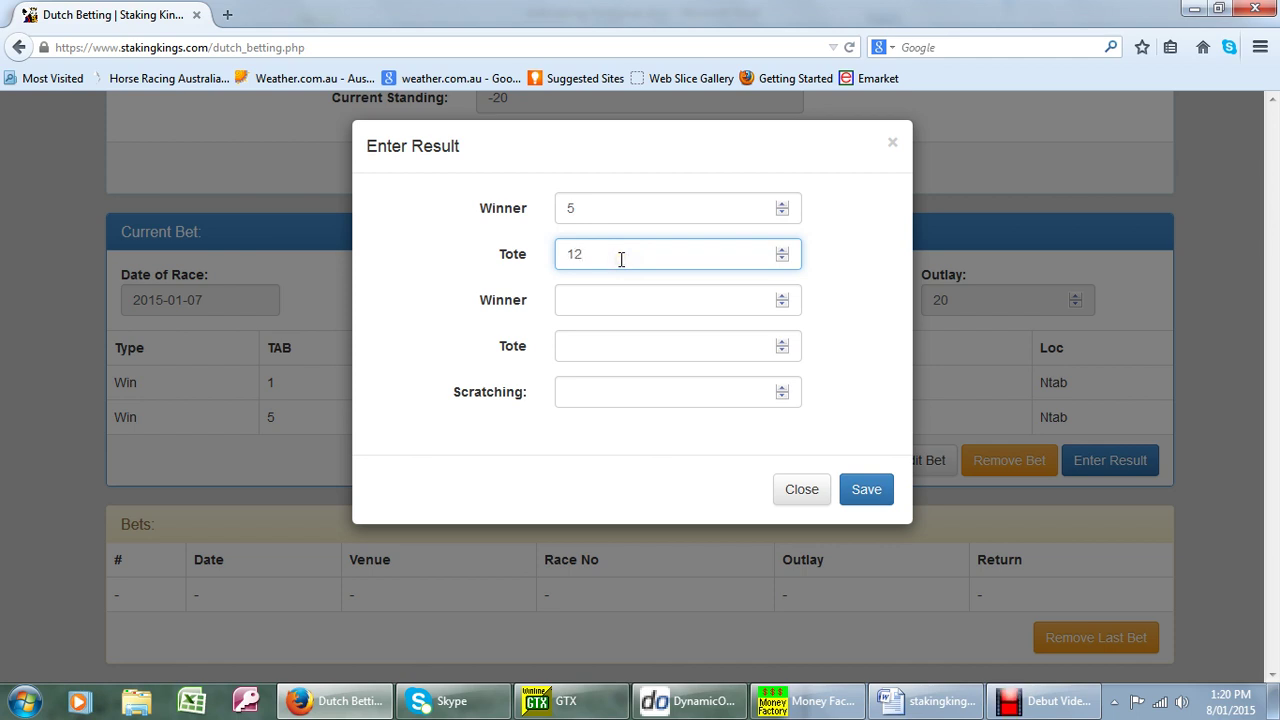
- Enter 14 as the scratching in the race result and save the result
left_click(658, 398)
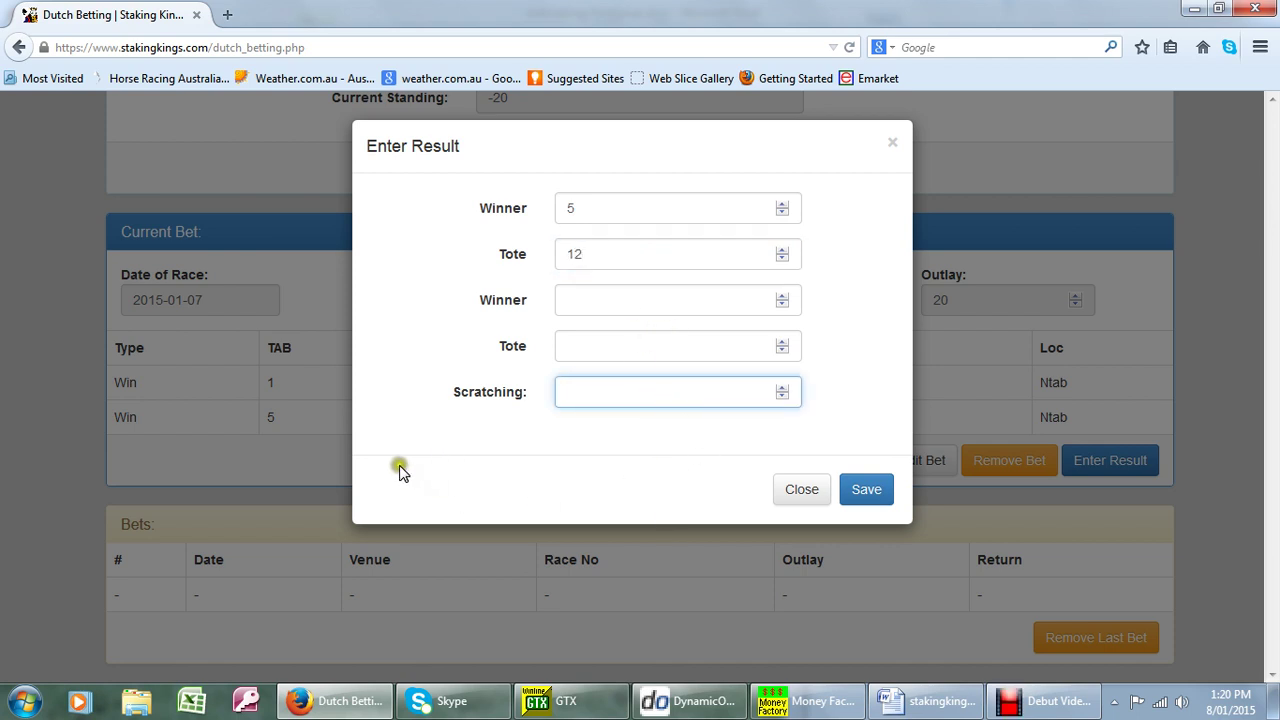
left_click(306, 426)
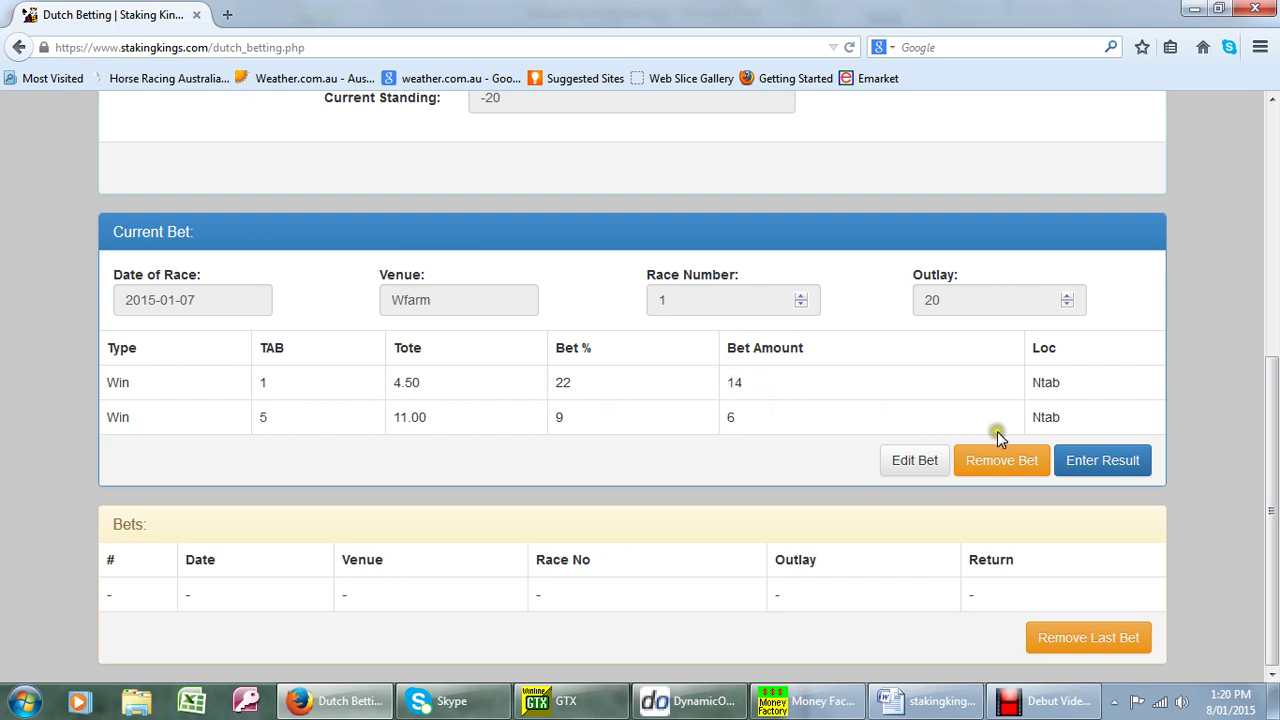
left_click(1115, 466)
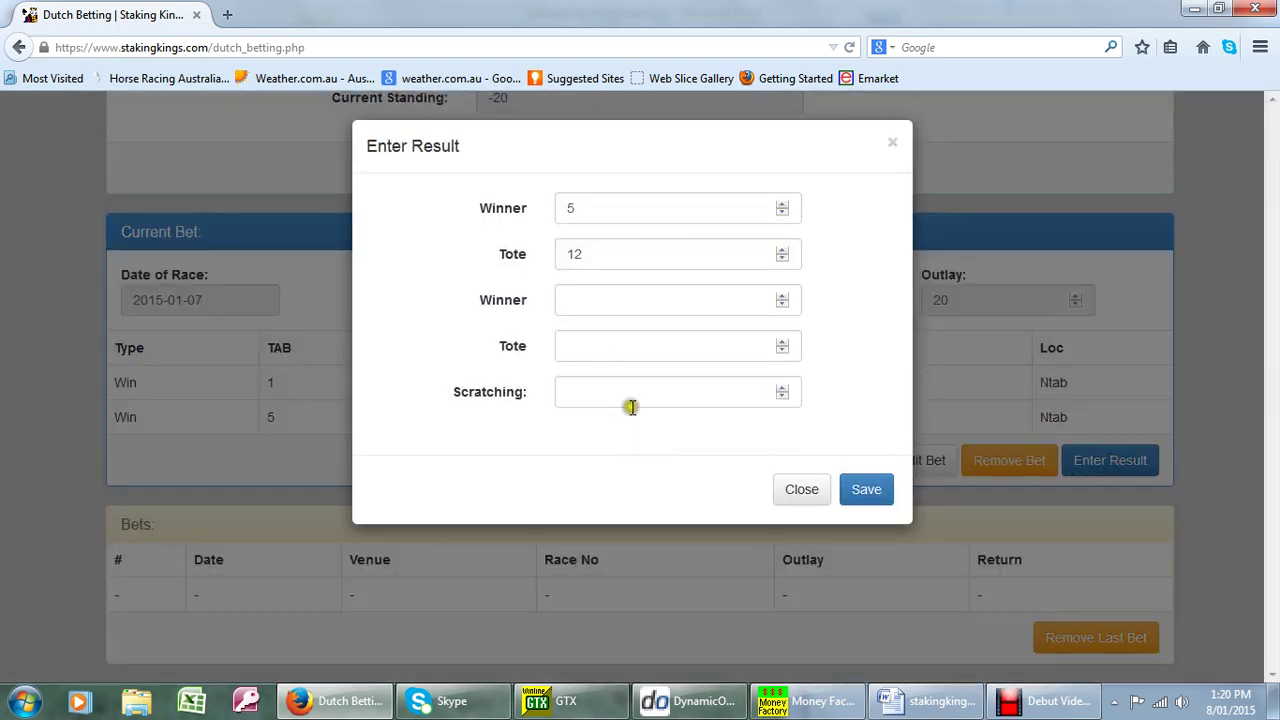
left_click(585, 396)
type("14")
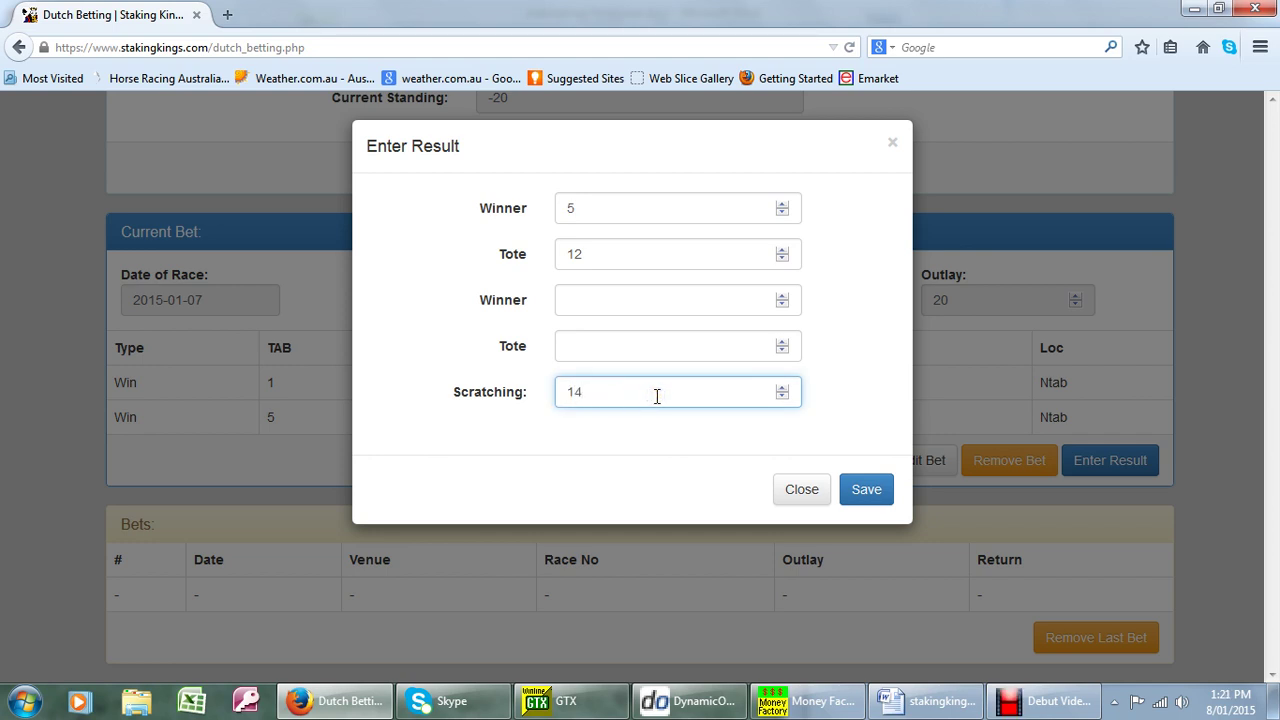
left_click(666, 403)
left_click(570, 141)
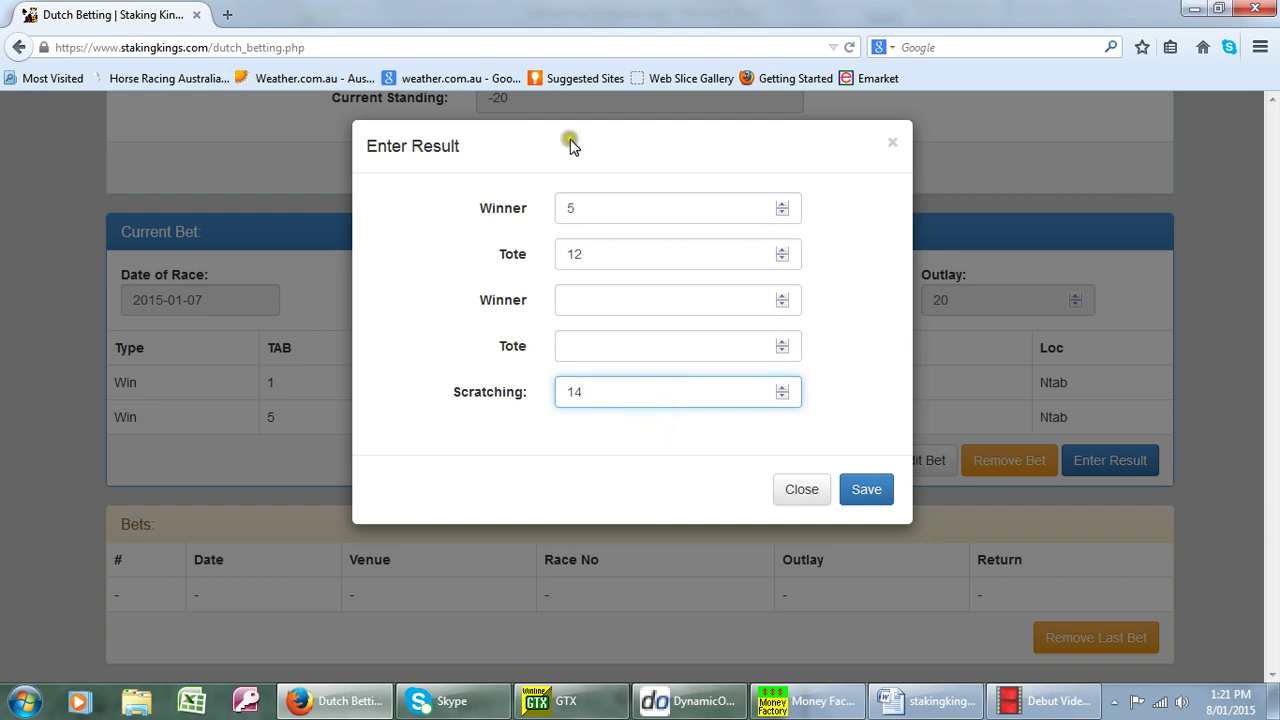
left_click(866, 490)
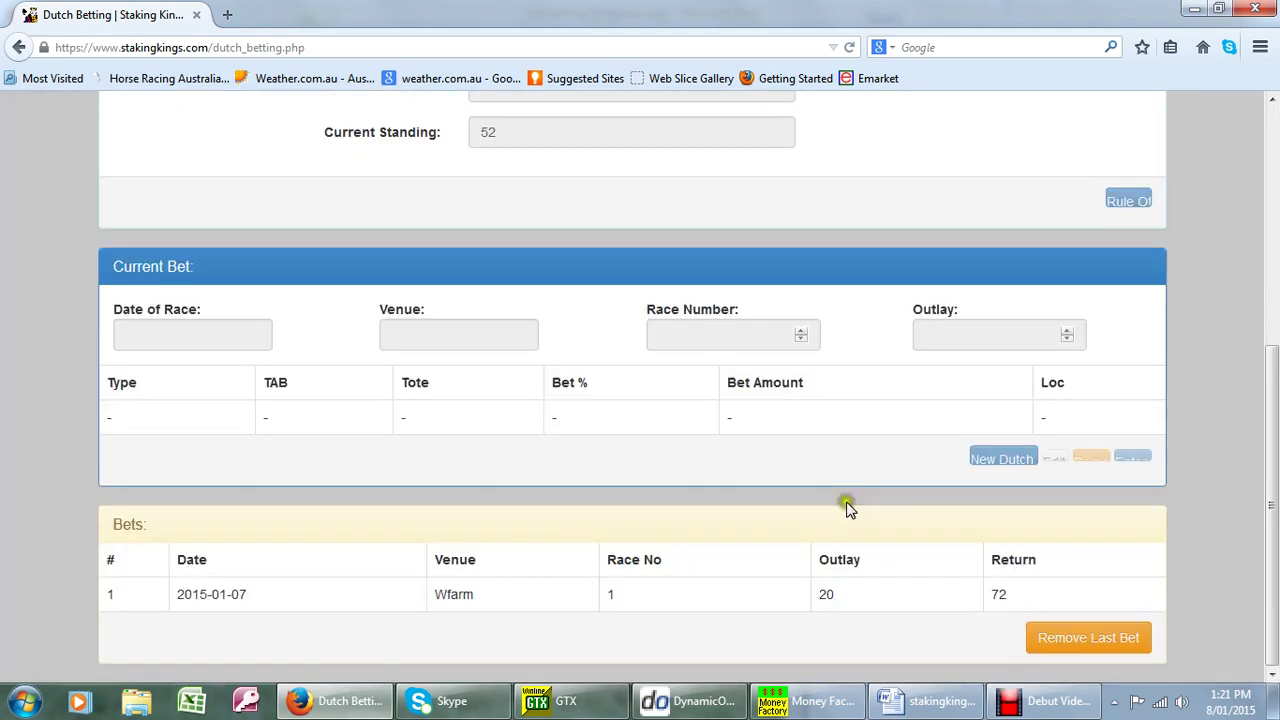
- Rule off all columns for the selected Dutch system's bank balance
scroll(945, 502, "up", 5)
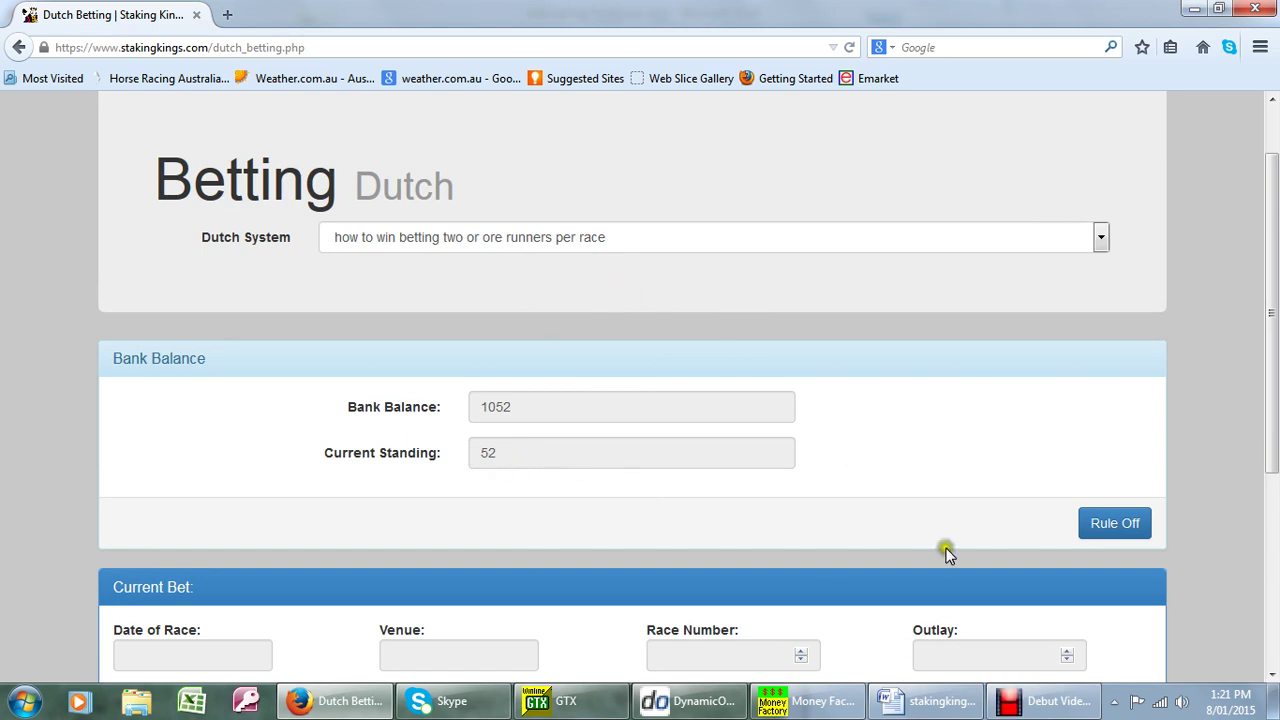
left_click(1090, 522)
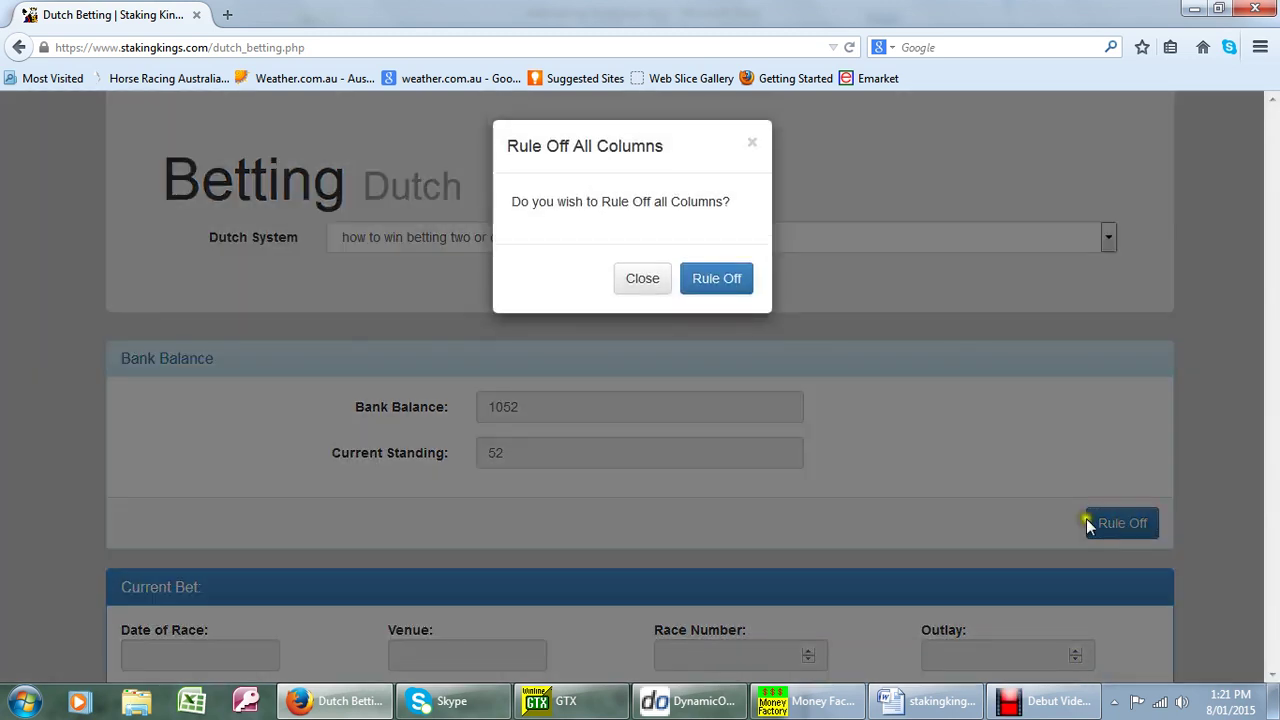
left_click(711, 281)
left_click(713, 283)
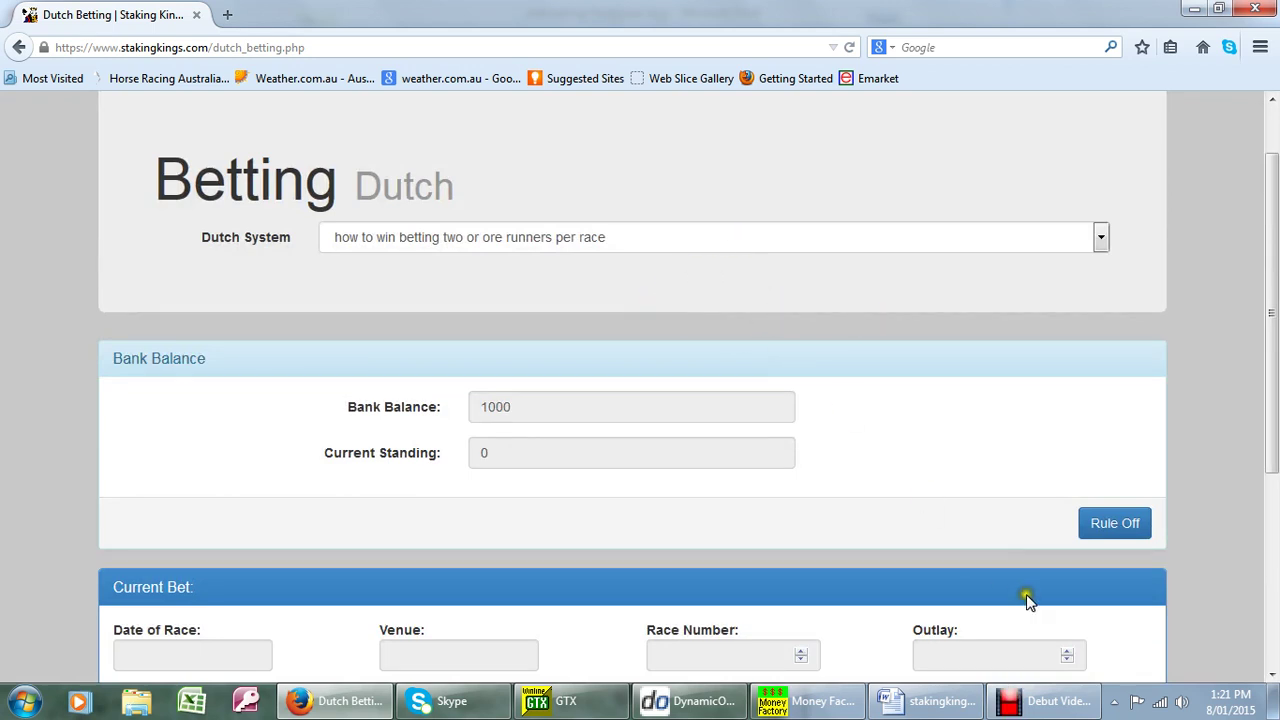
- Start a new Dutch bet for venue Ballarat, race number 5, with an outlay of 6, and confirm its settings
scroll(966, 494, "down", 1)
scroll(1070, 535, "down", 1)
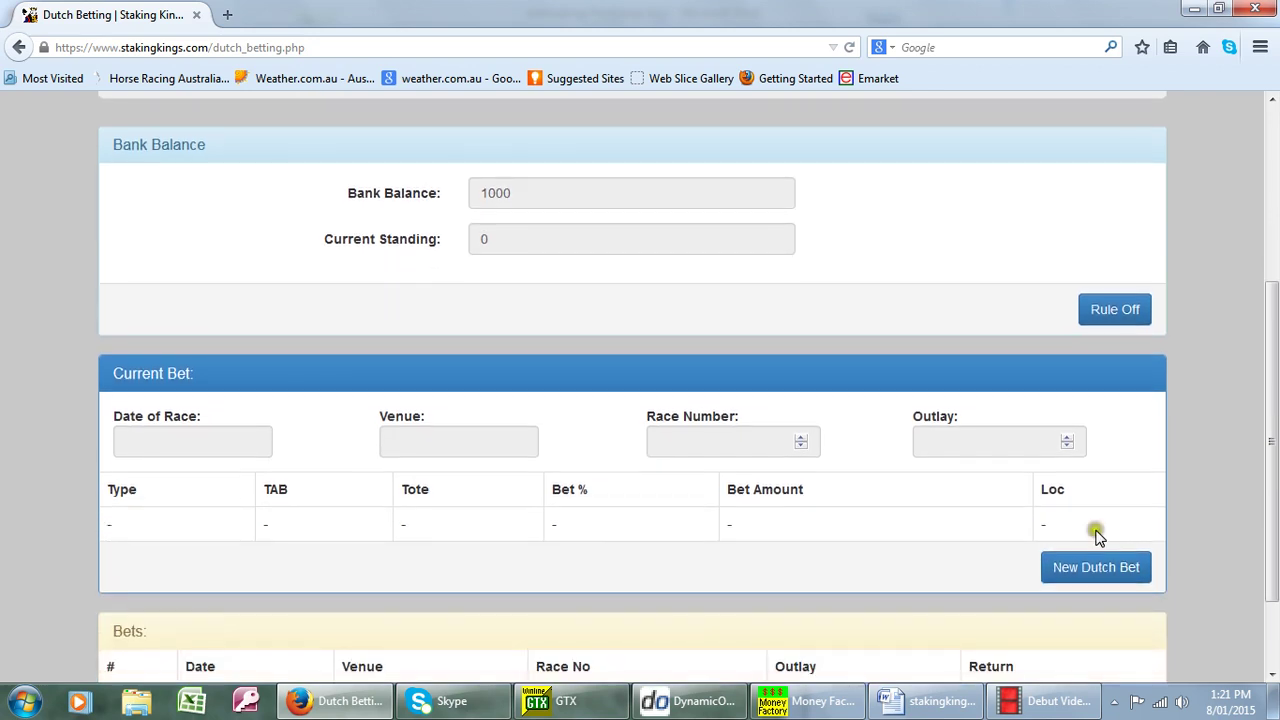
left_click(1096, 567)
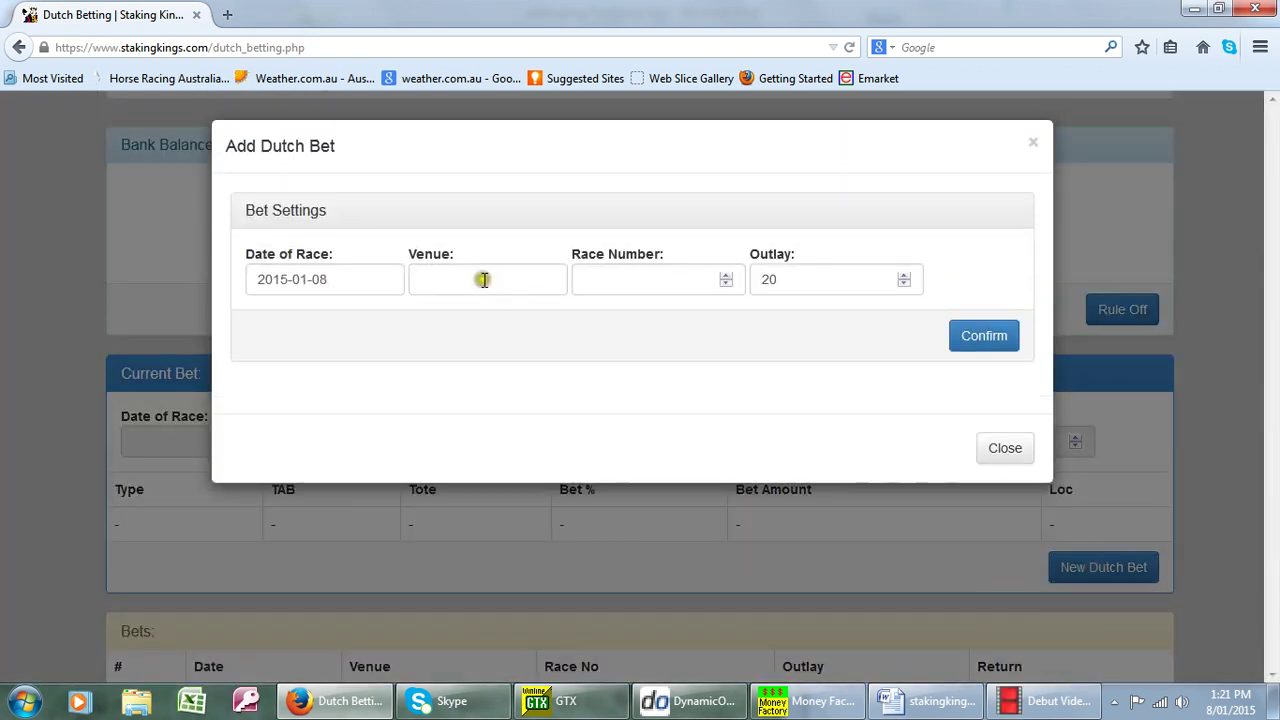
left_click(485, 279)
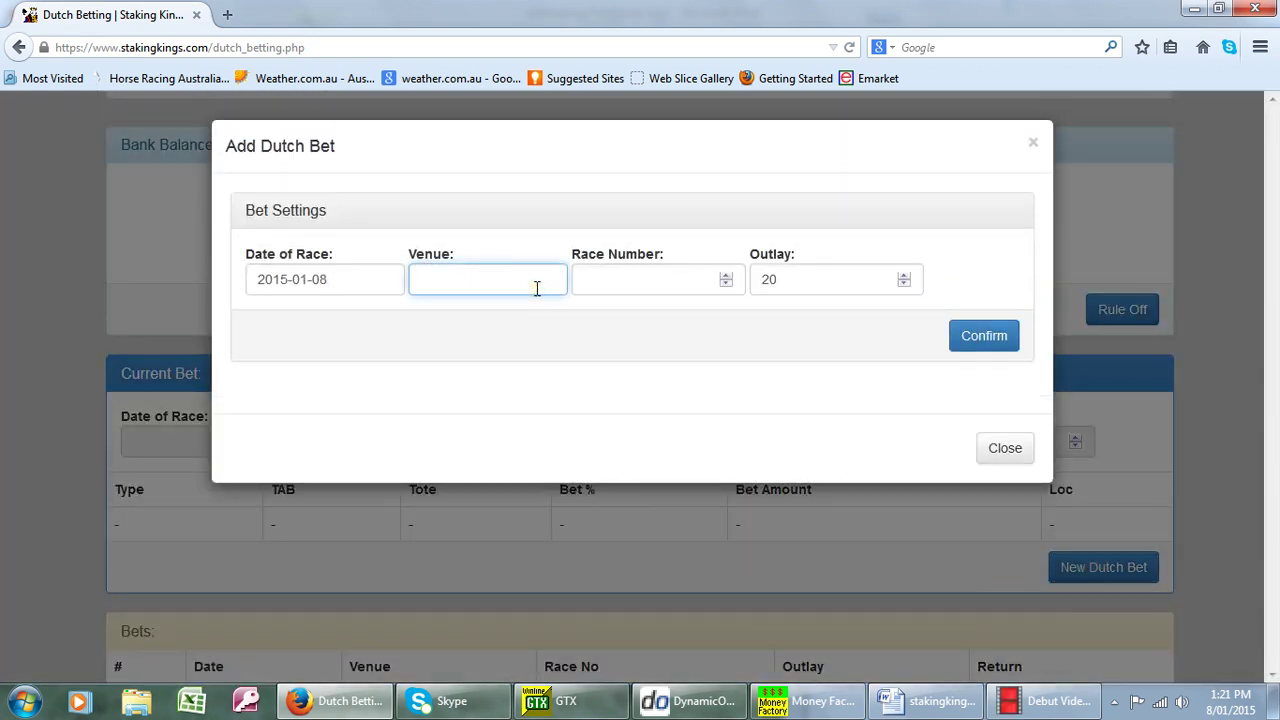
type("Ballarat")
key("Tab")
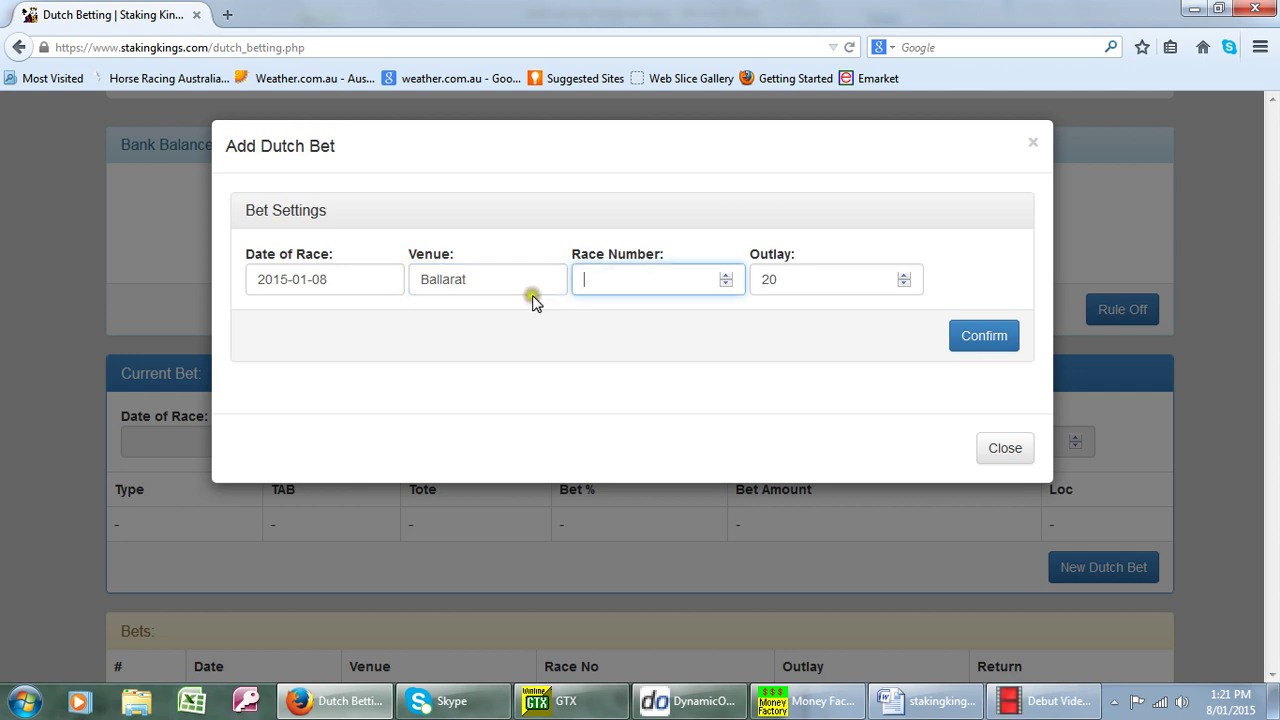
type("5")
key("Tab")
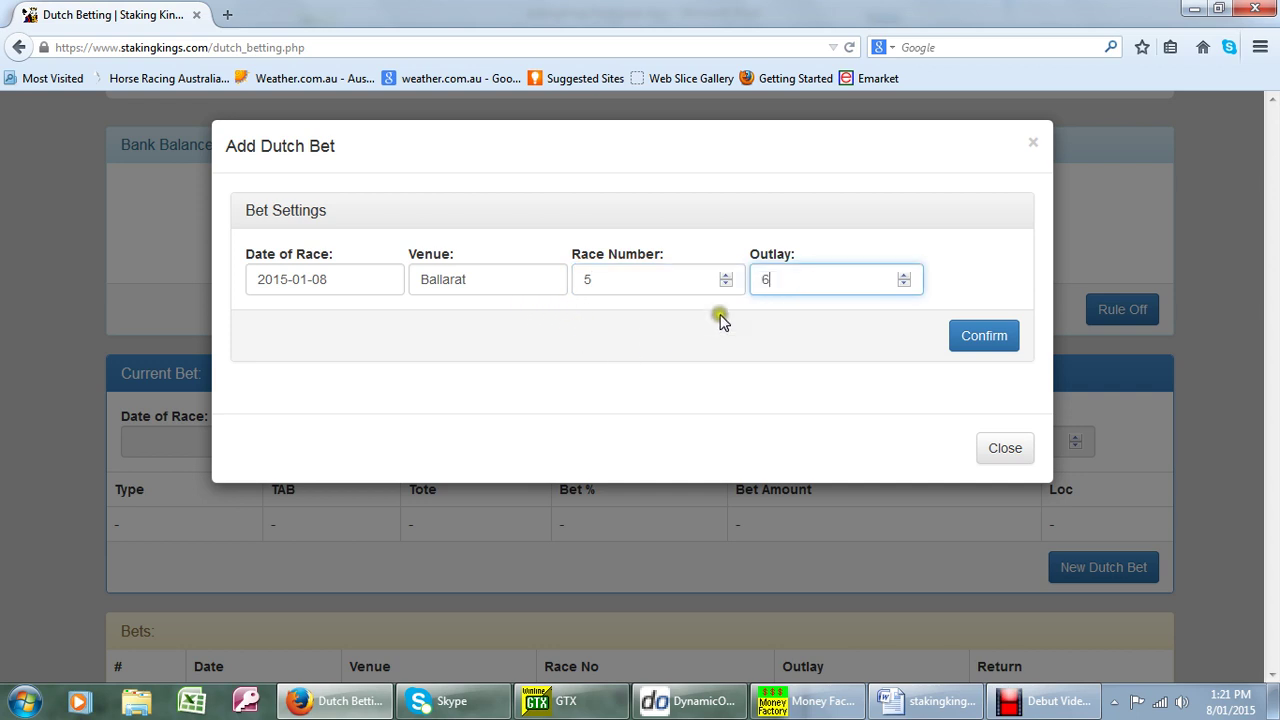
left_click(988, 340)
- Add a win bet on horse 6 with a dividend of 3.7 and confirm the list
left_click(506, 282)
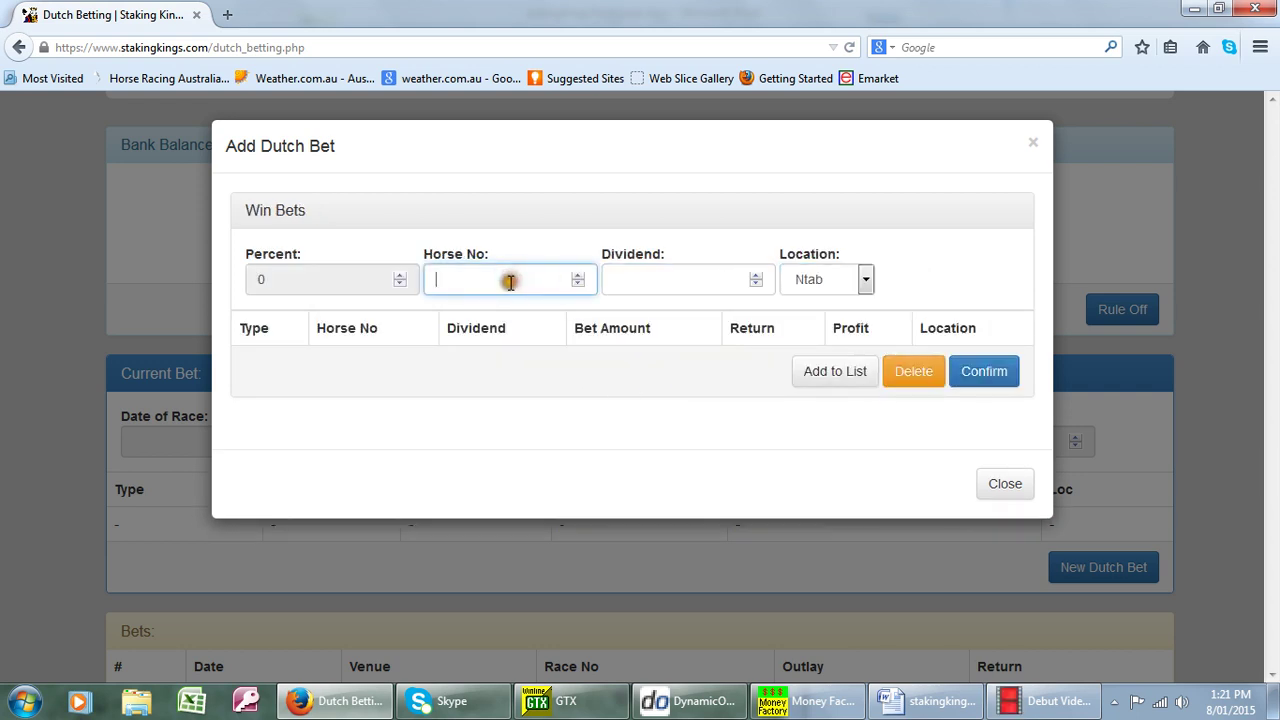
type("6q")
key("Tab")
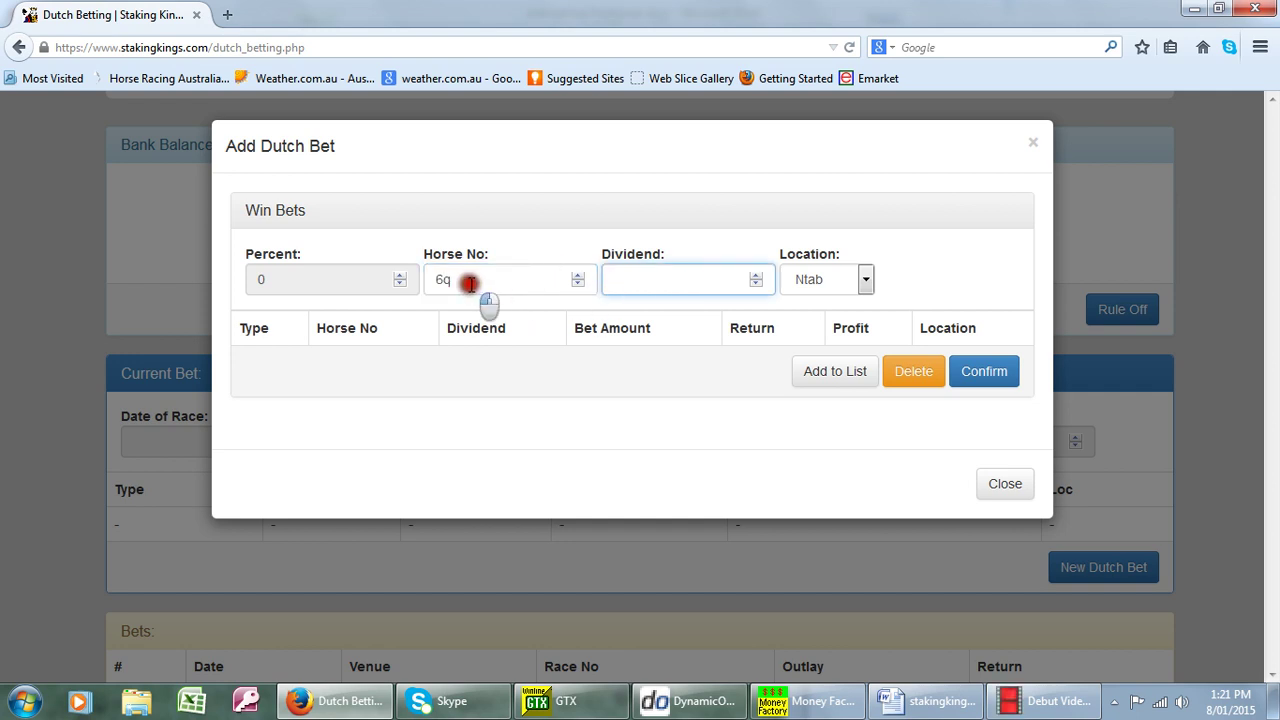
left_click(470, 283)
left_click(632, 281)
type("3.7")
left_click(834, 384)
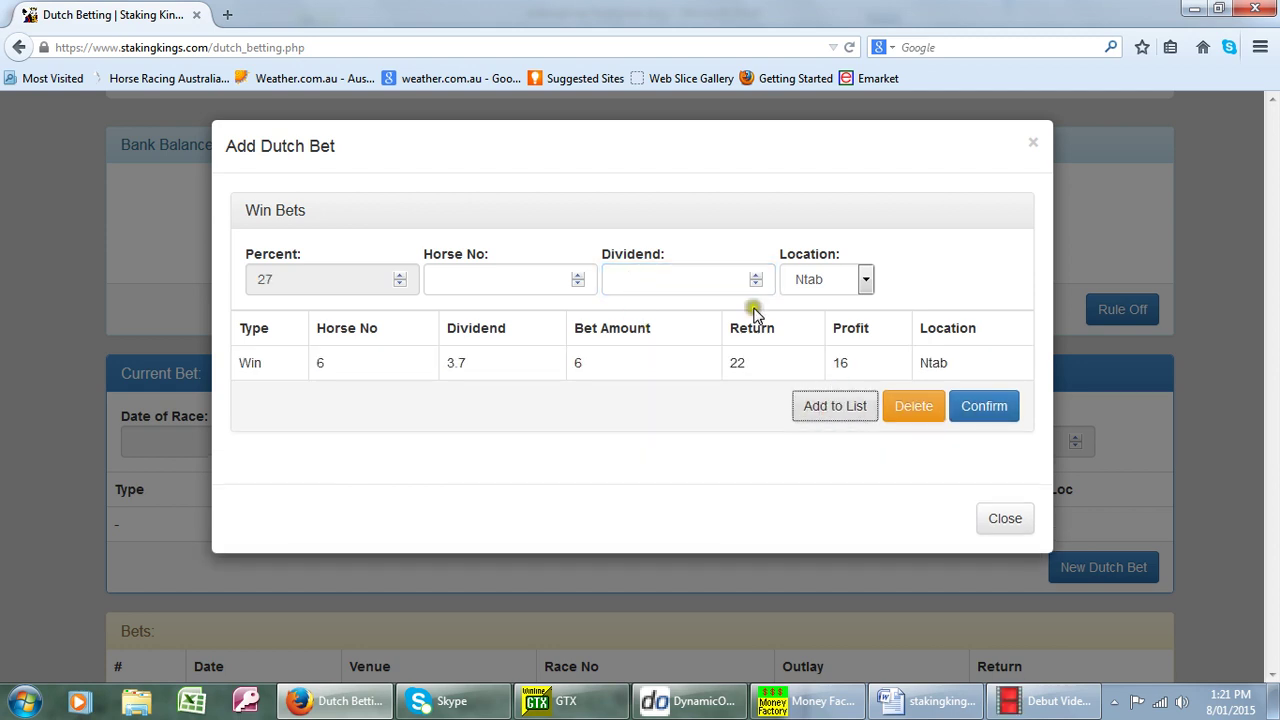
left_click(990, 407)
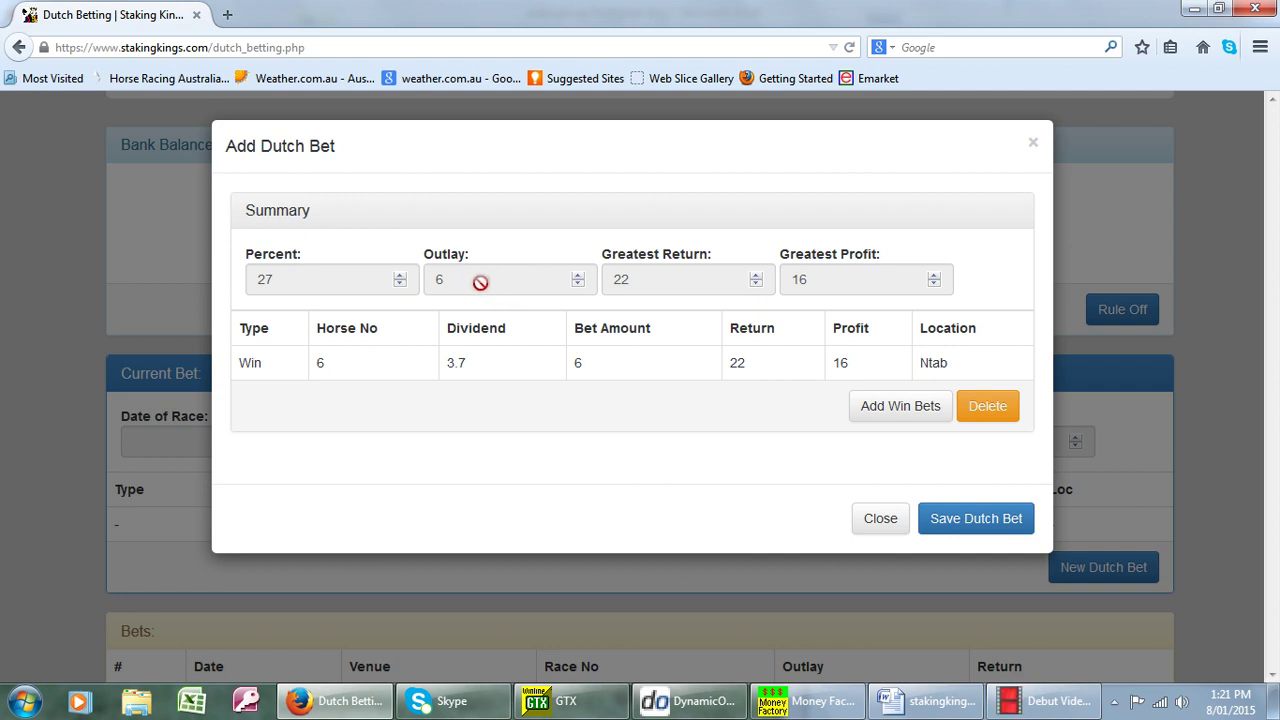
- Add a second win bet on horse 5 with a dividend of 6.7, confirm the list and save the Dutch bet
left_click(886, 412)
left_click(466, 279)
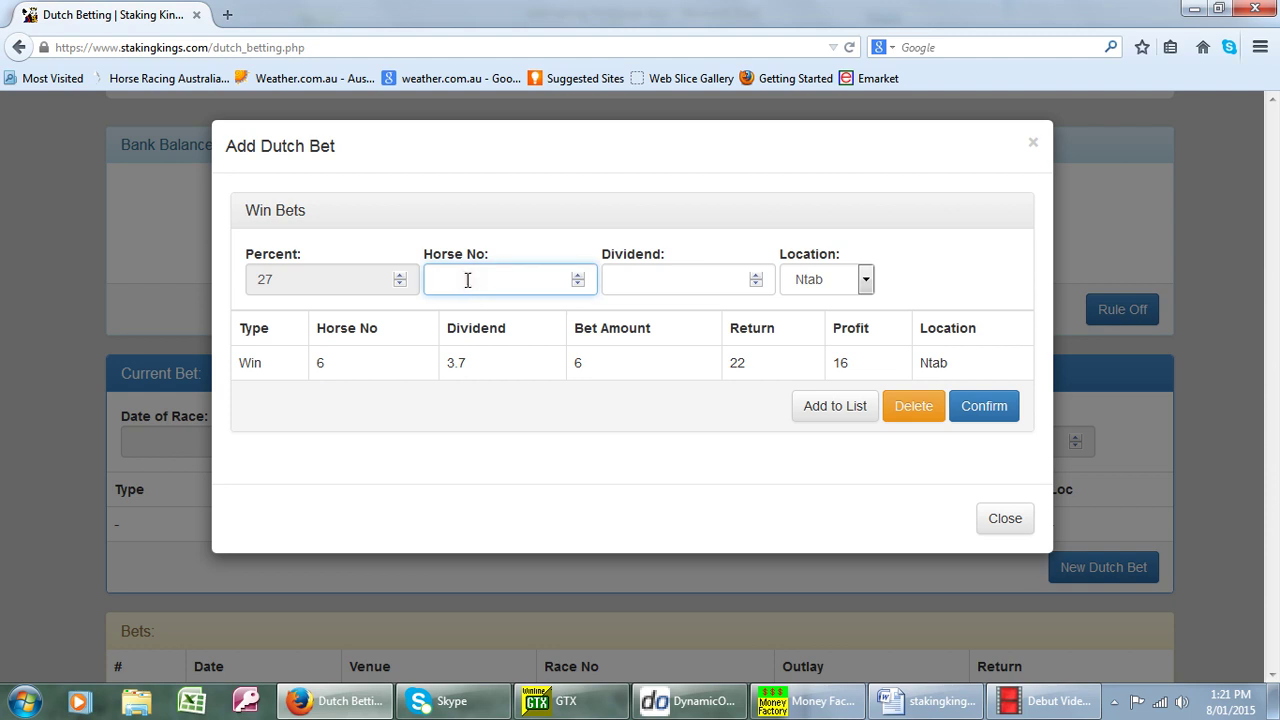
key("Tab")
type("6")
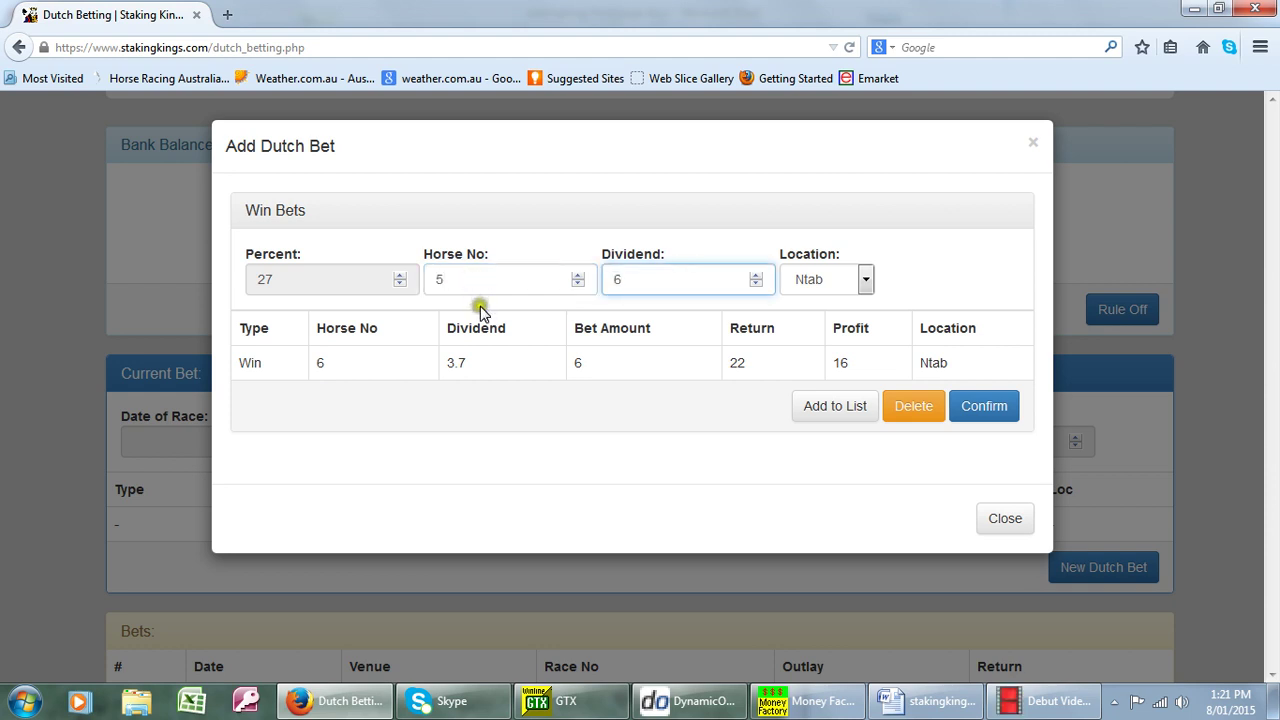
type(".7")
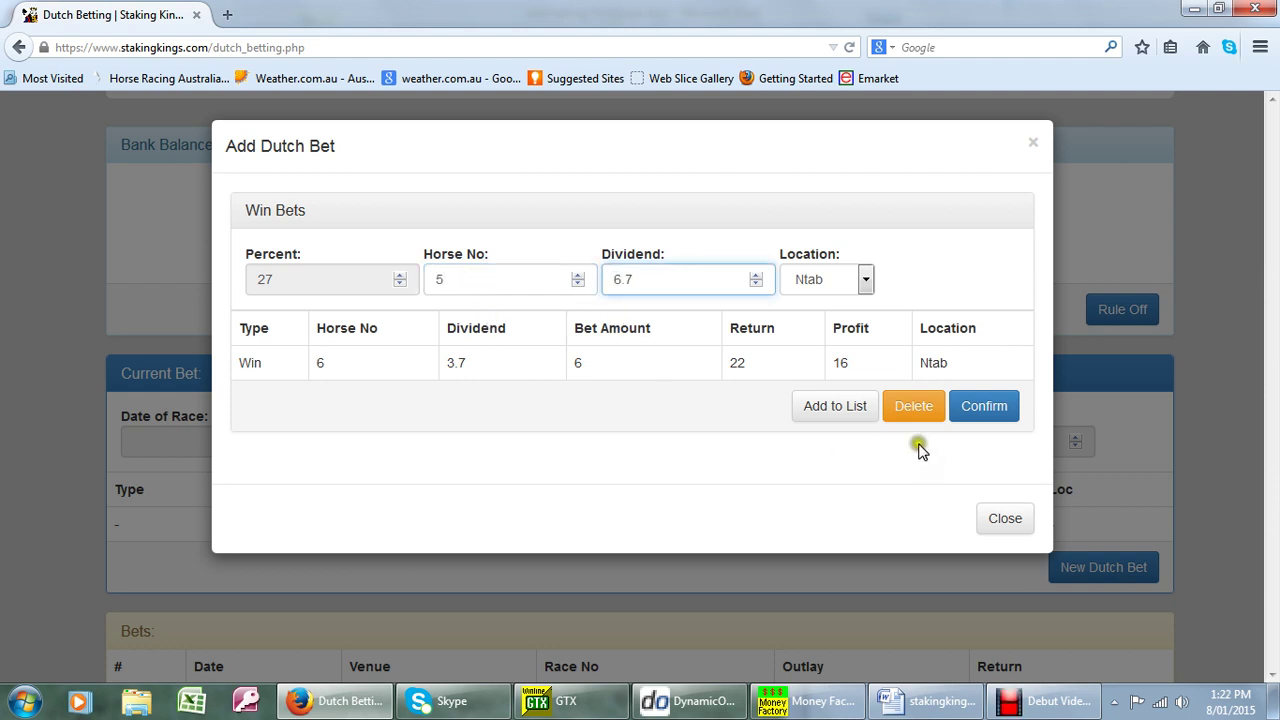
left_click(848, 415)
left_click(1006, 446)
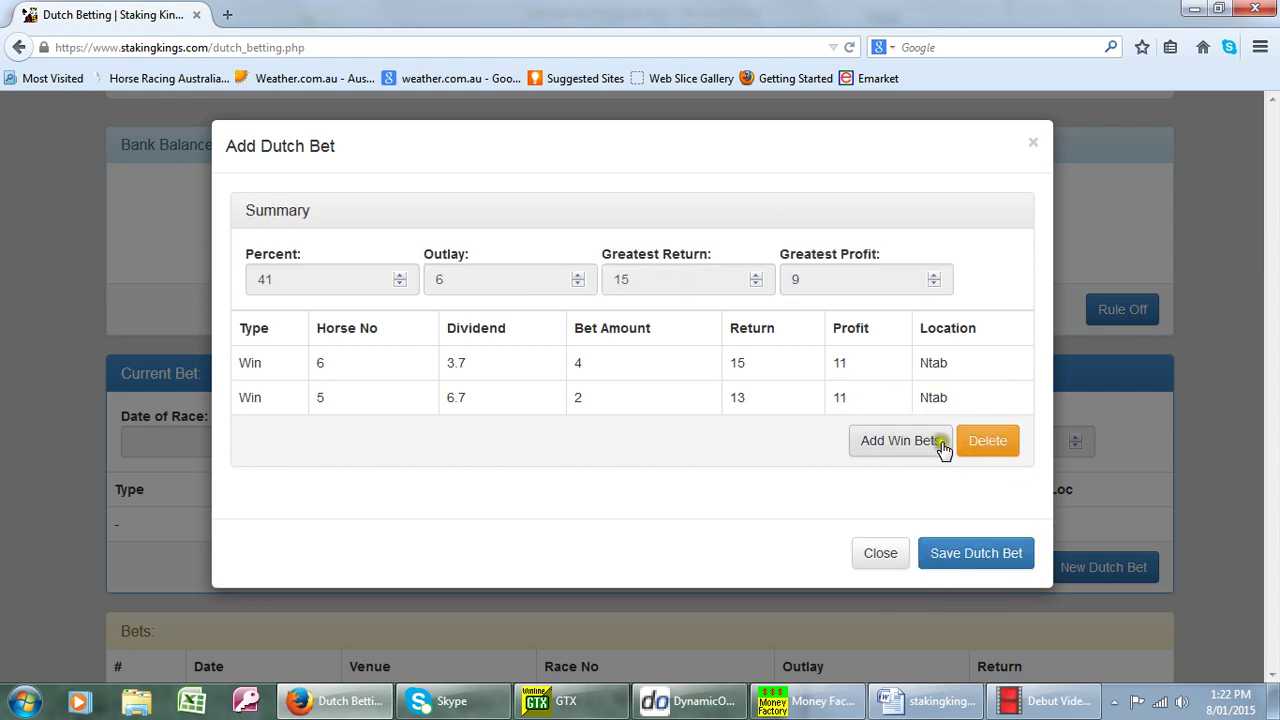
left_click(976, 553)
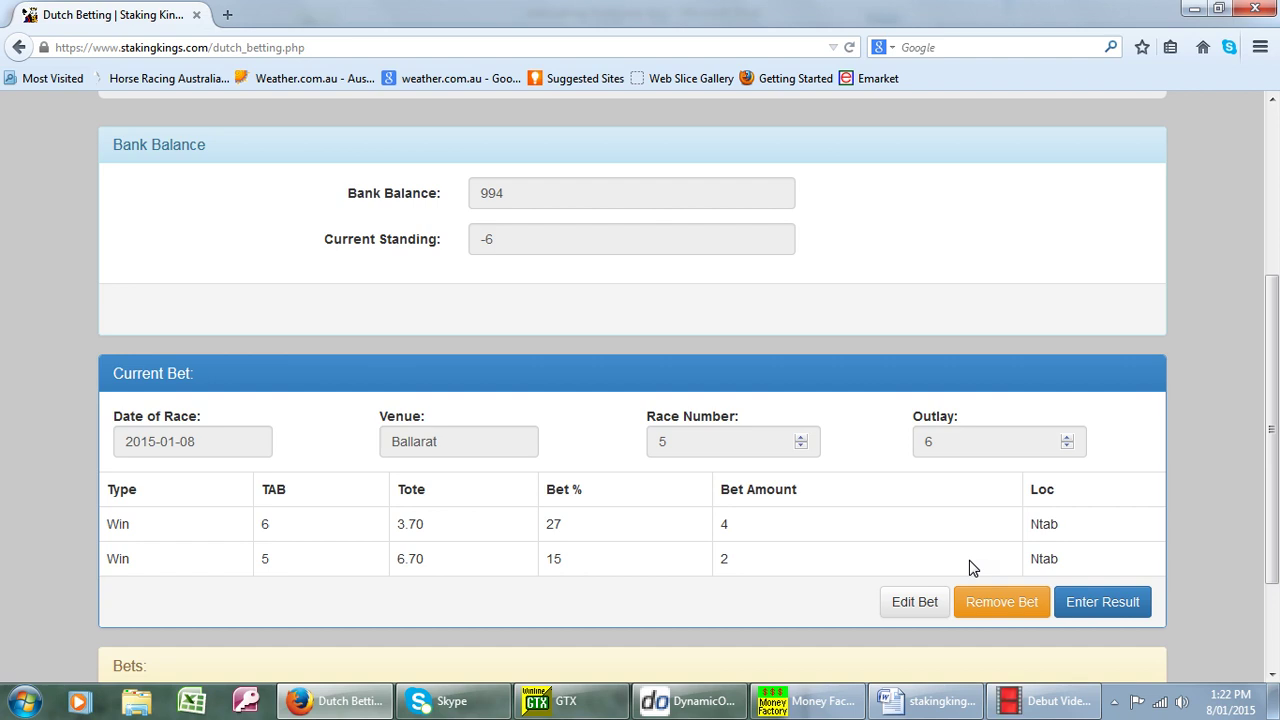
- Reopen Dutch Betting and load the system "MY SECOND DUTCH BETTING ACCOUNT"
scroll(975, 568, "up", 5)
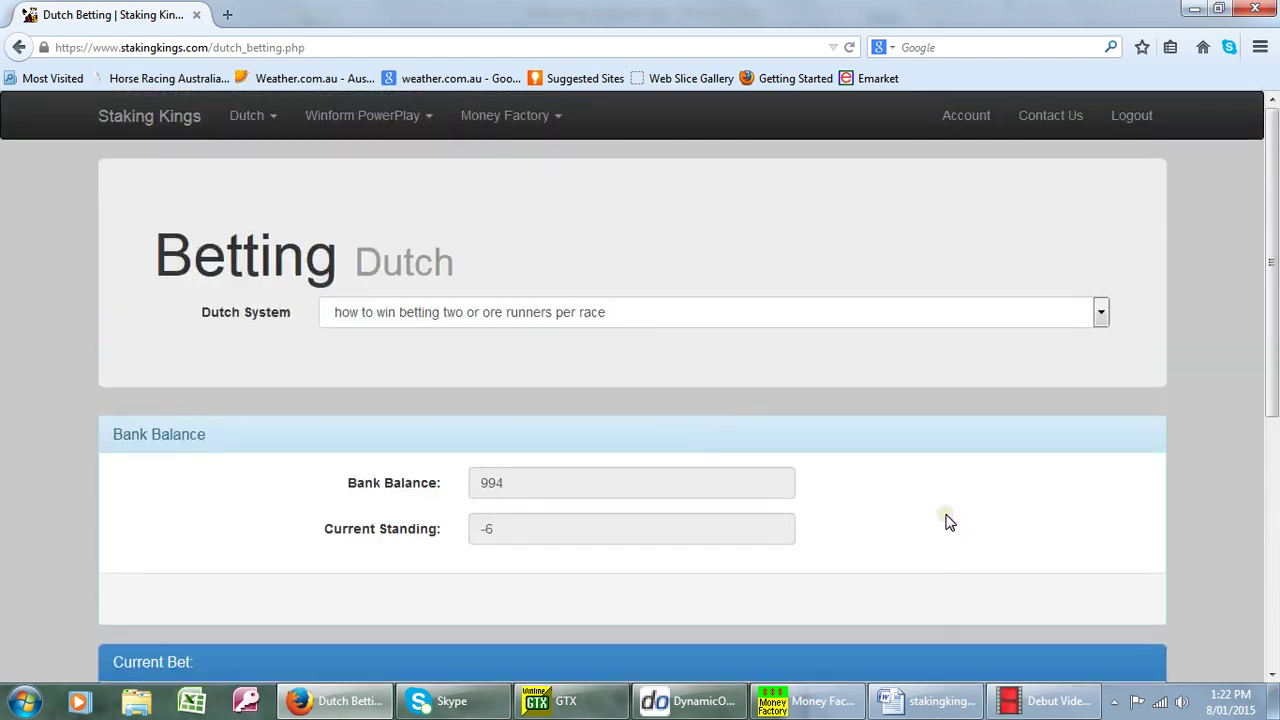
left_click(276, 117)
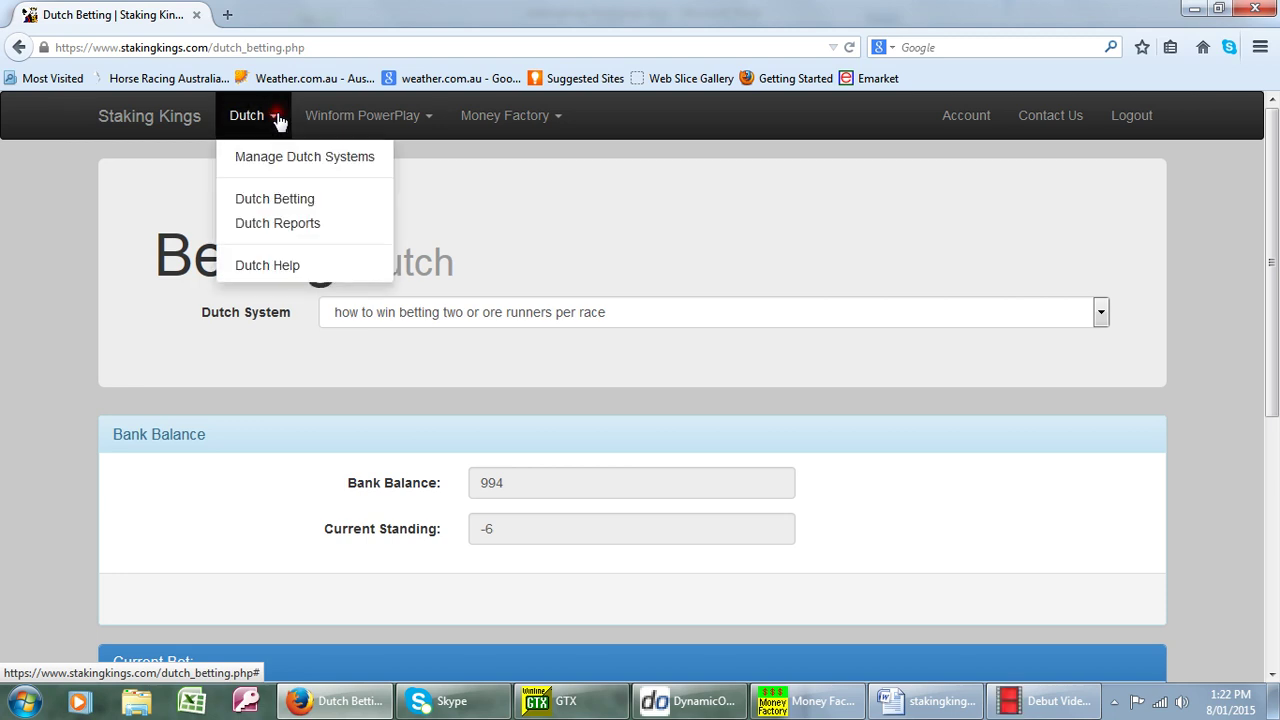
left_click(281, 200)
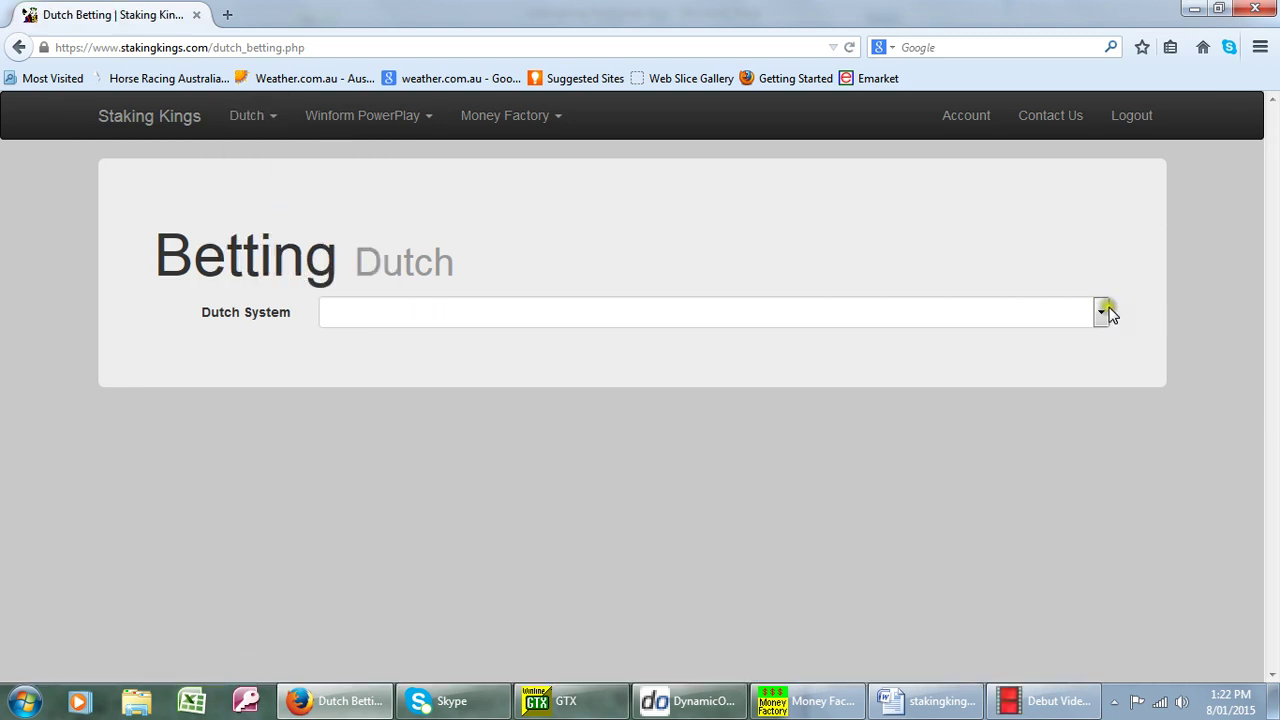
left_click(1100, 312)
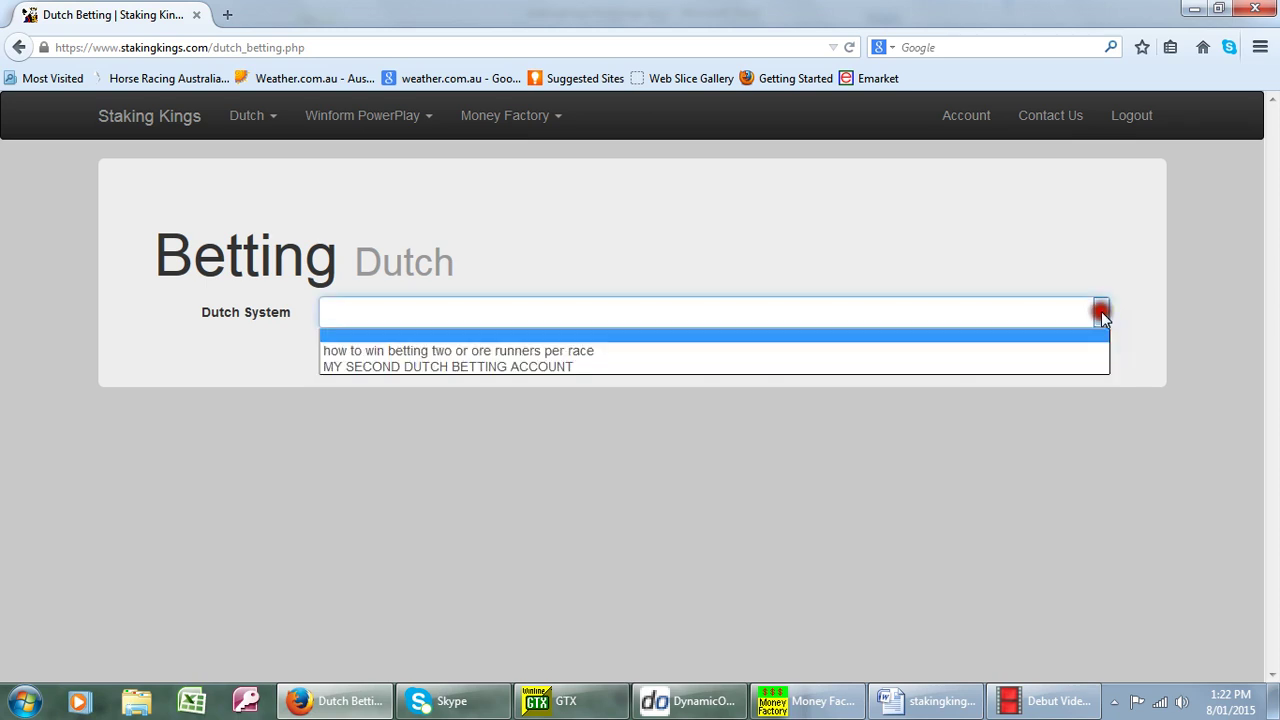
left_click(587, 367)
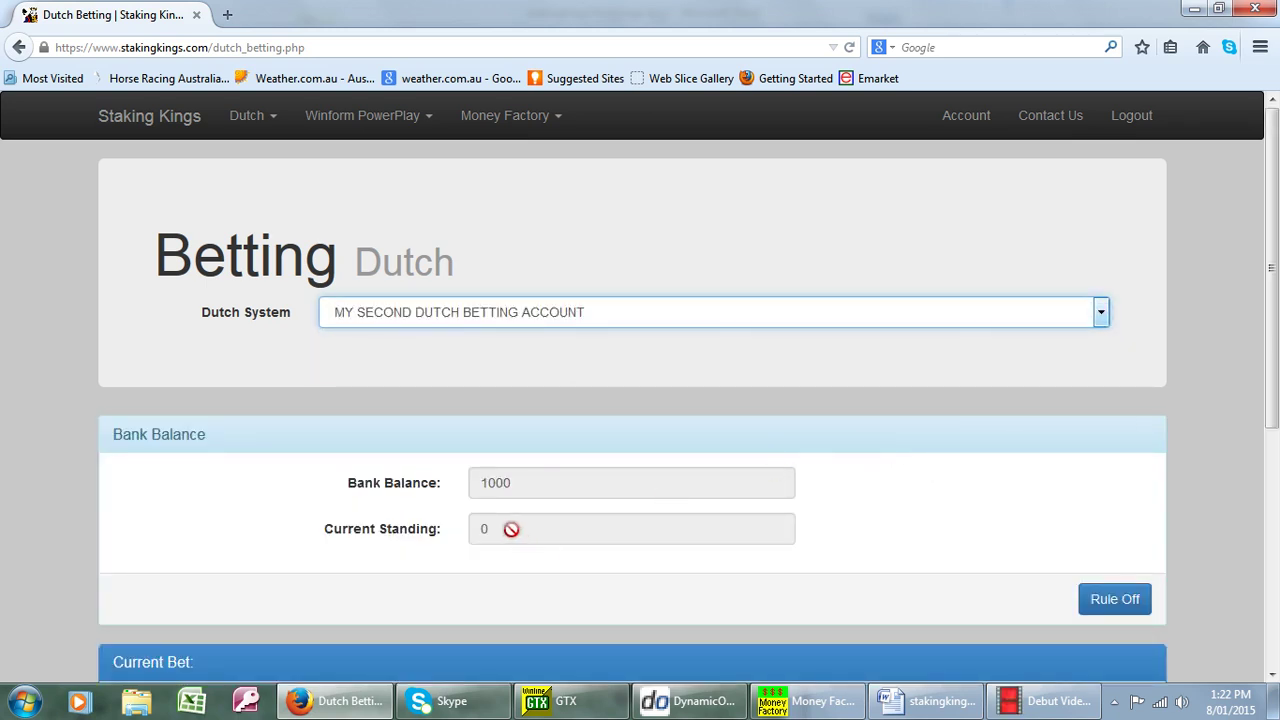
- Start a new Dutch bet for venue Ball, race number 5, keeping the outlay of 20, and confirm its settings
scroll(585, 515, "down", 5)
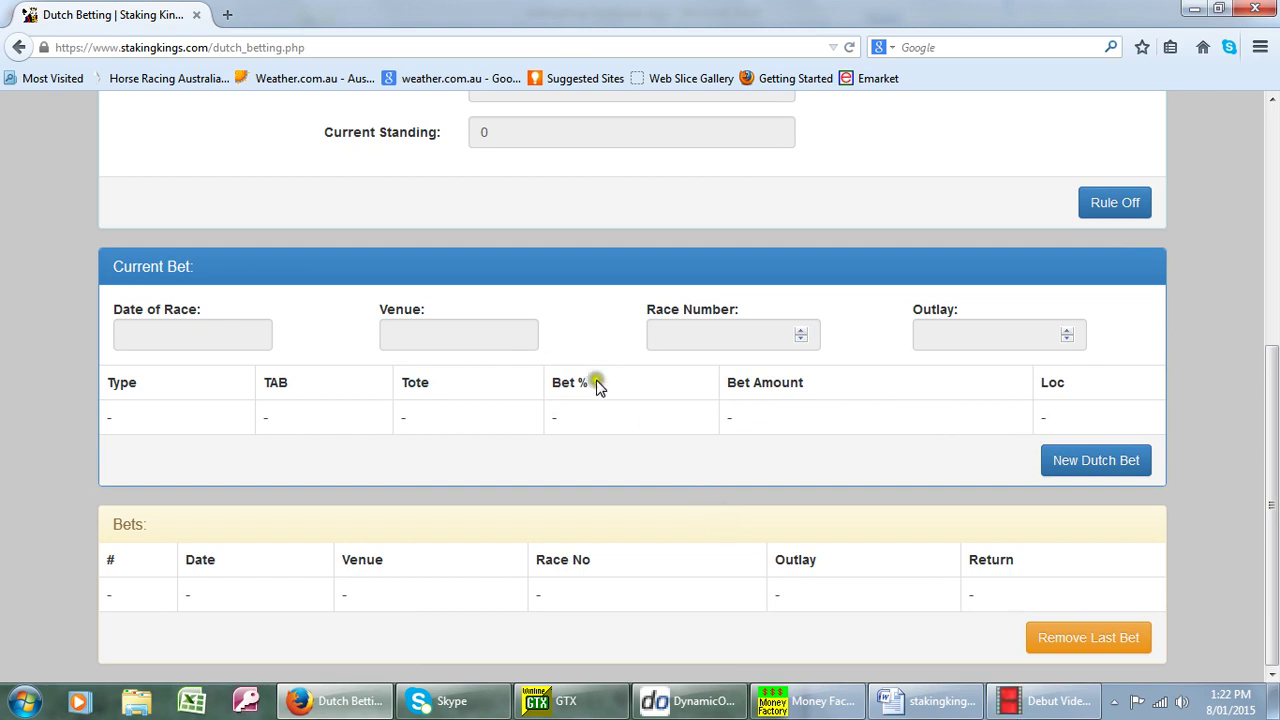
left_click(1123, 472)
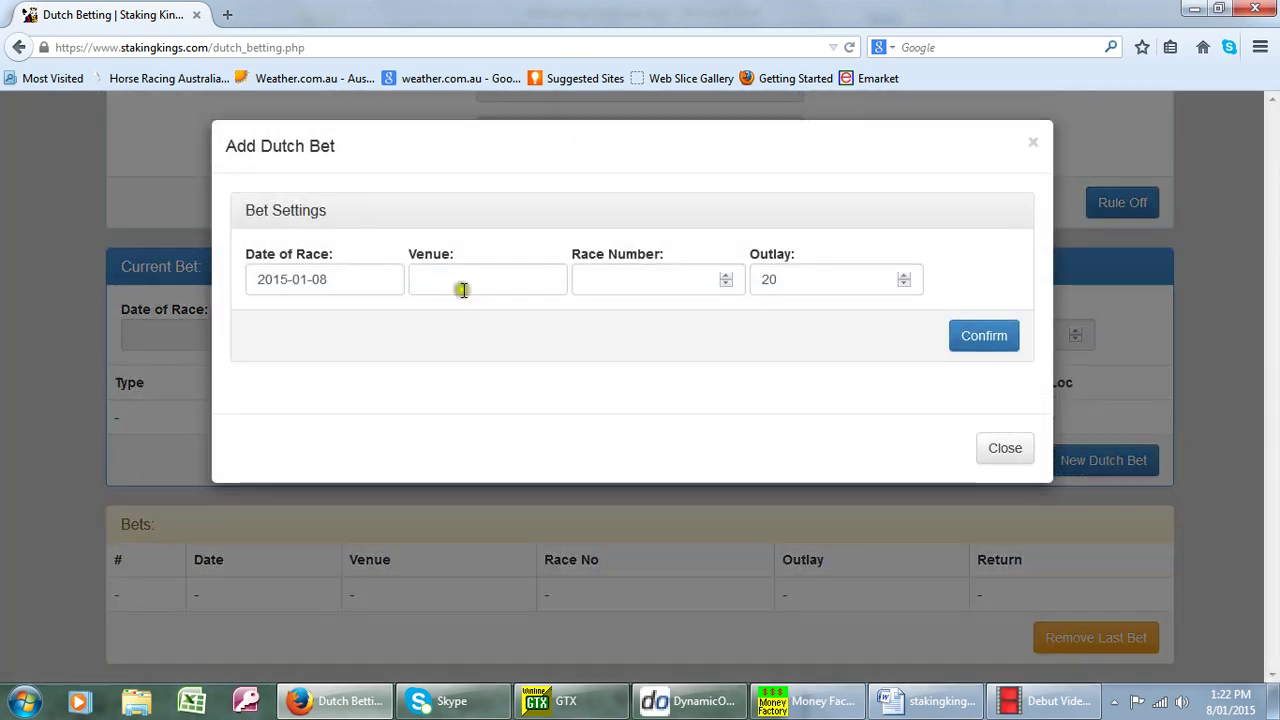
left_click(462, 284)
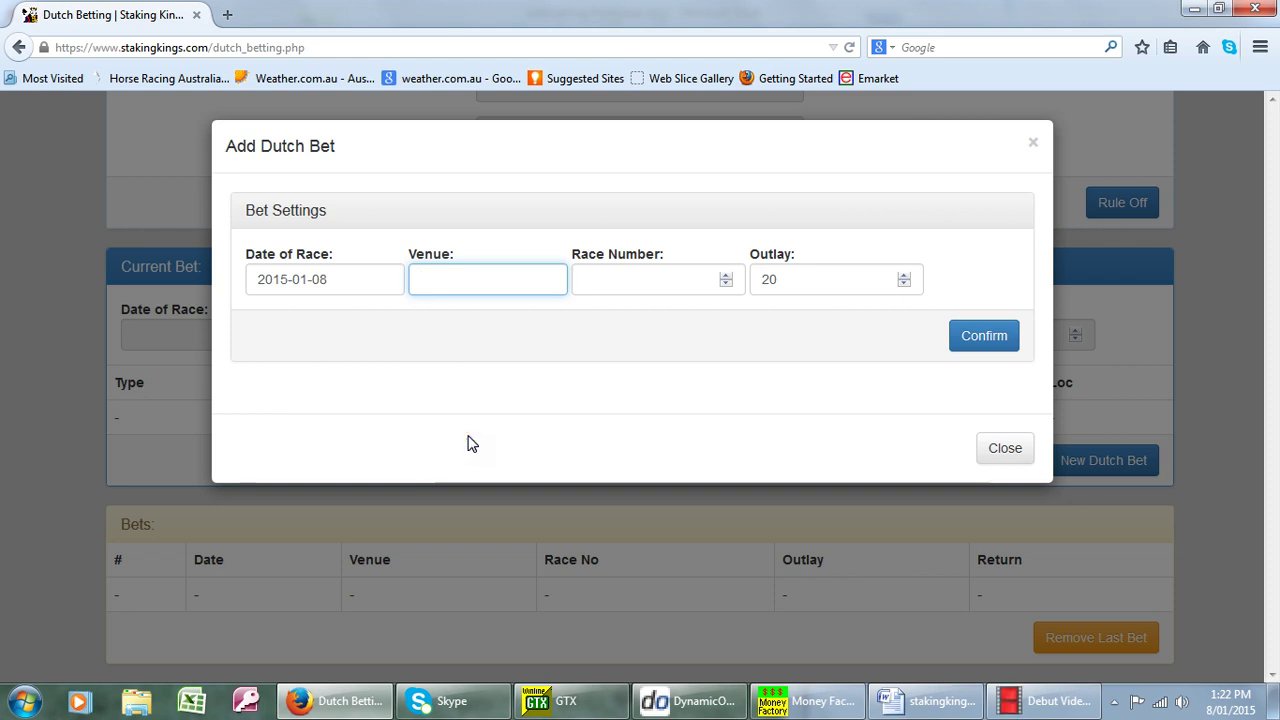
type("Ball")
key("Tab")
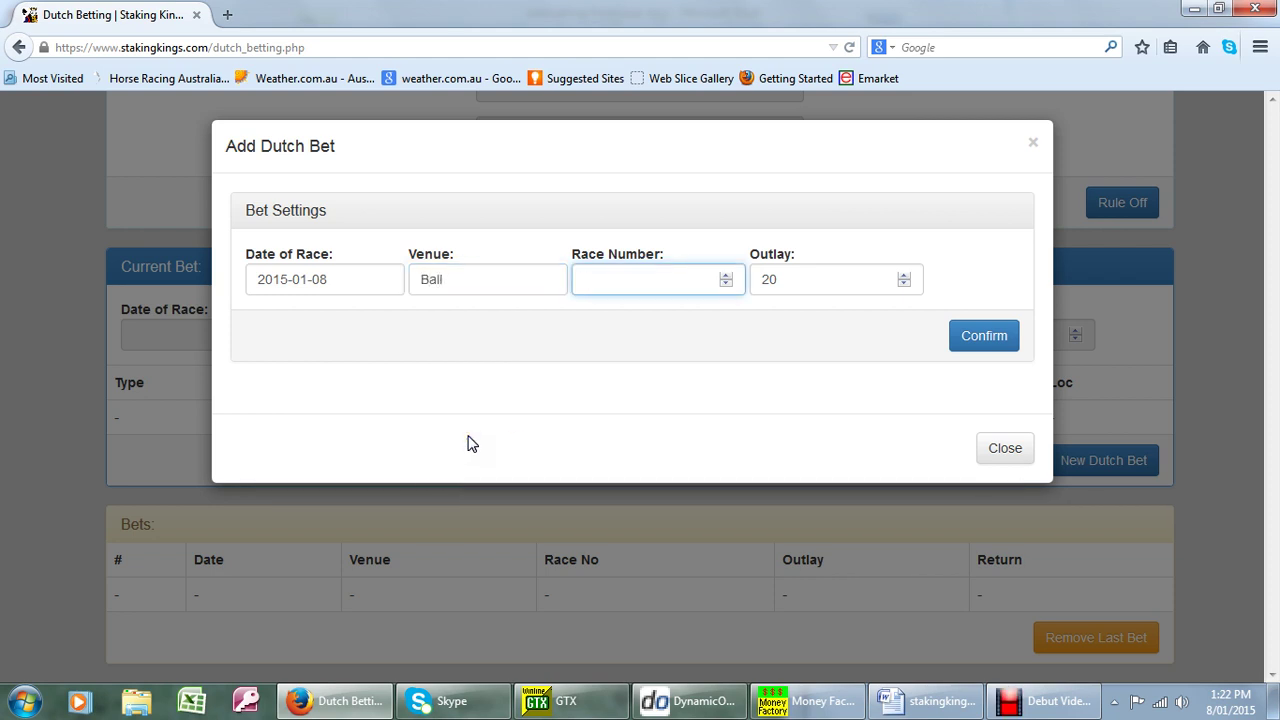
type("5")
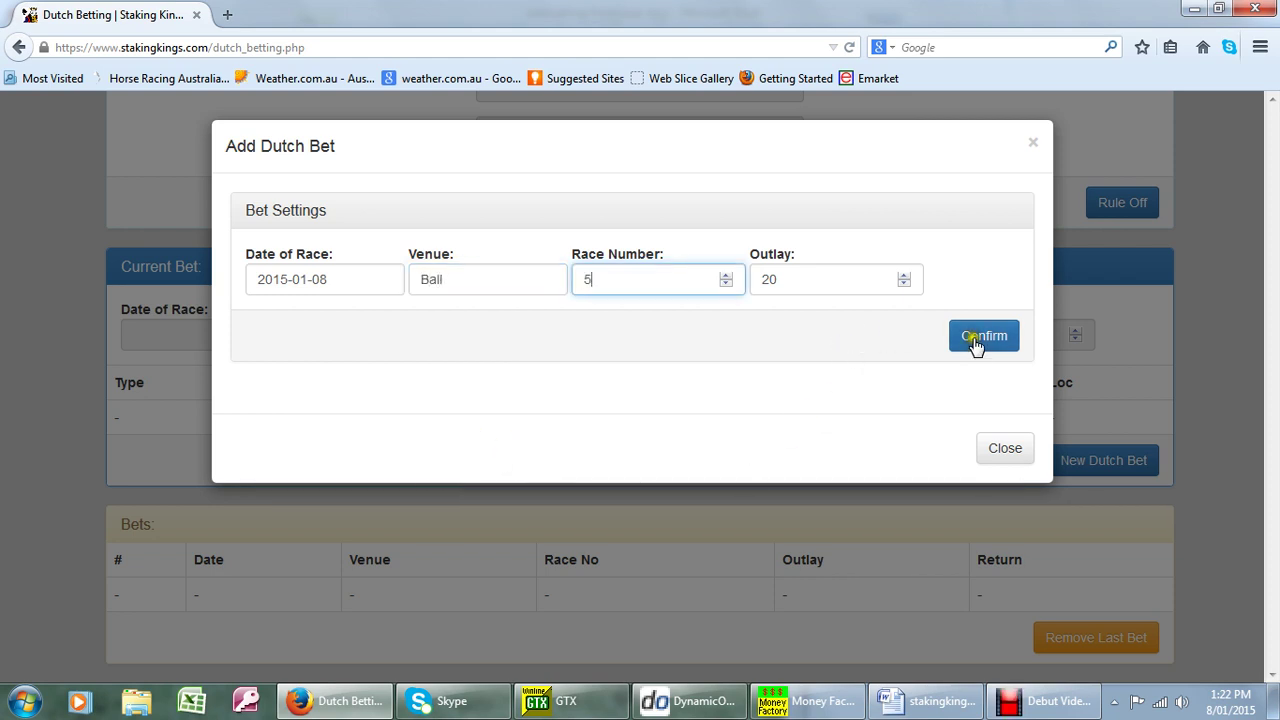
left_click(984, 337)
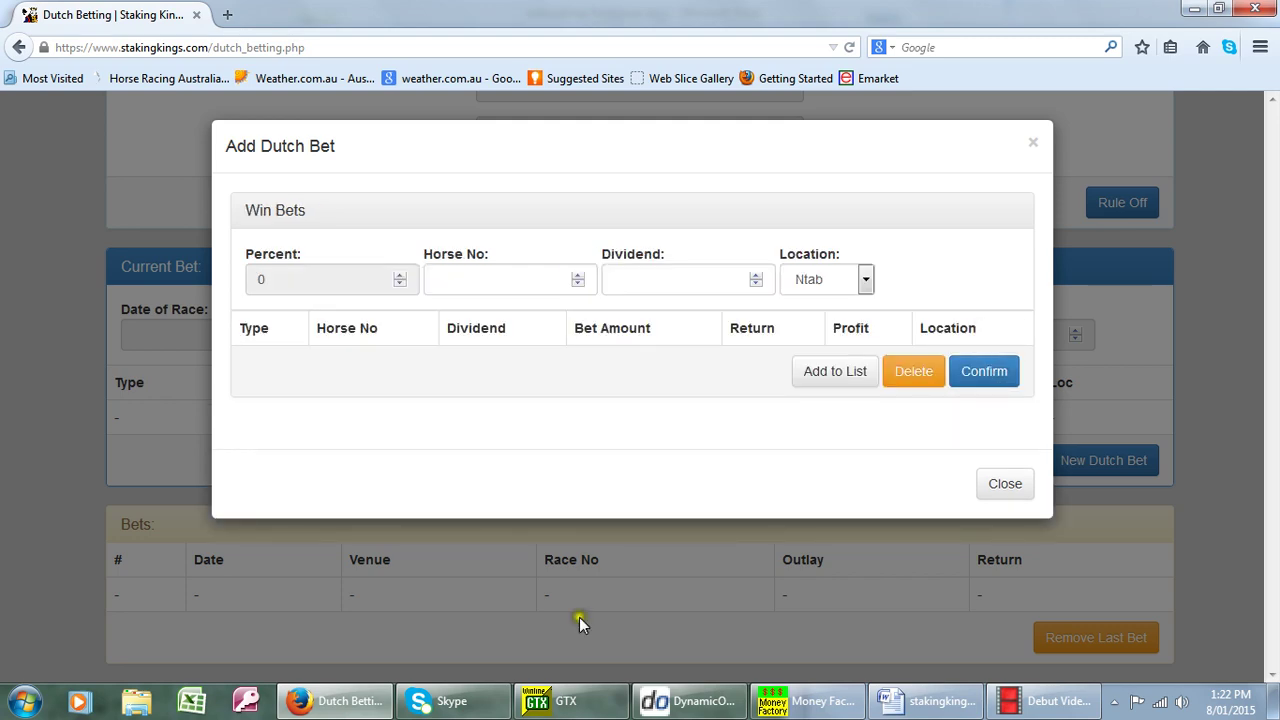
- Switch to GTX and view the runners for Ballarat race 5
left_click(568, 703)
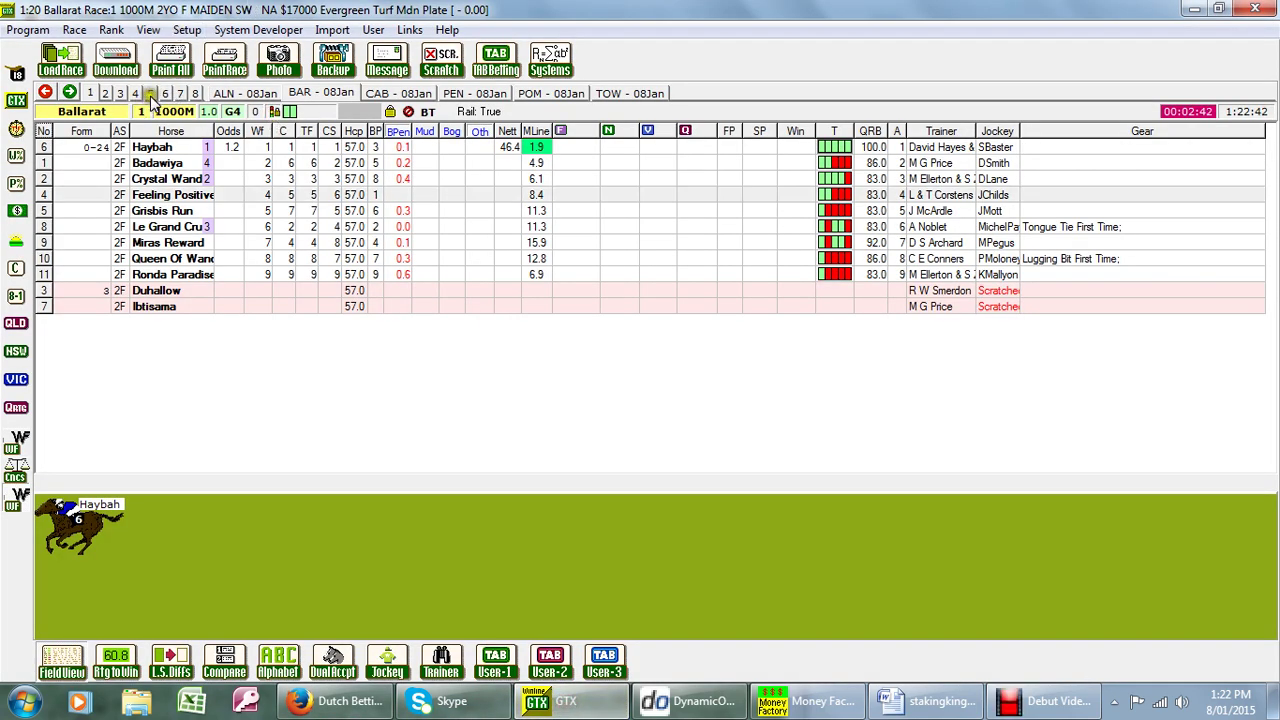
left_click(150, 94)
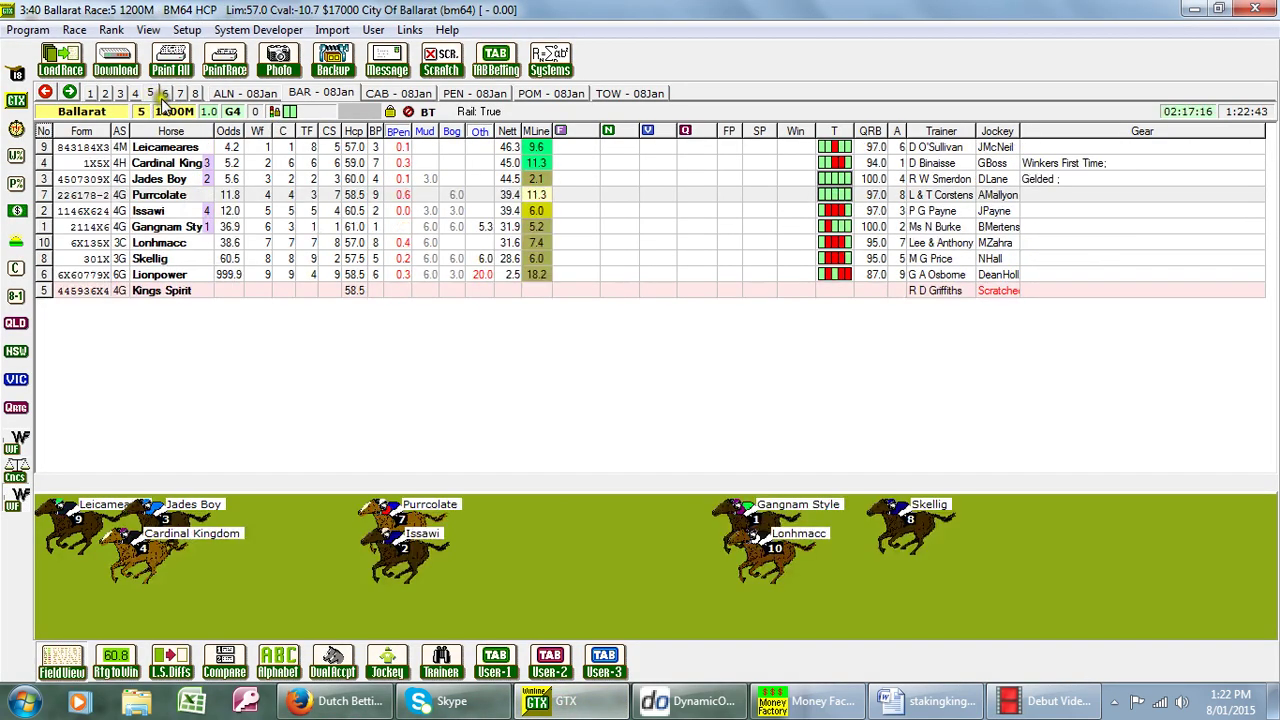
left_click(205, 162)
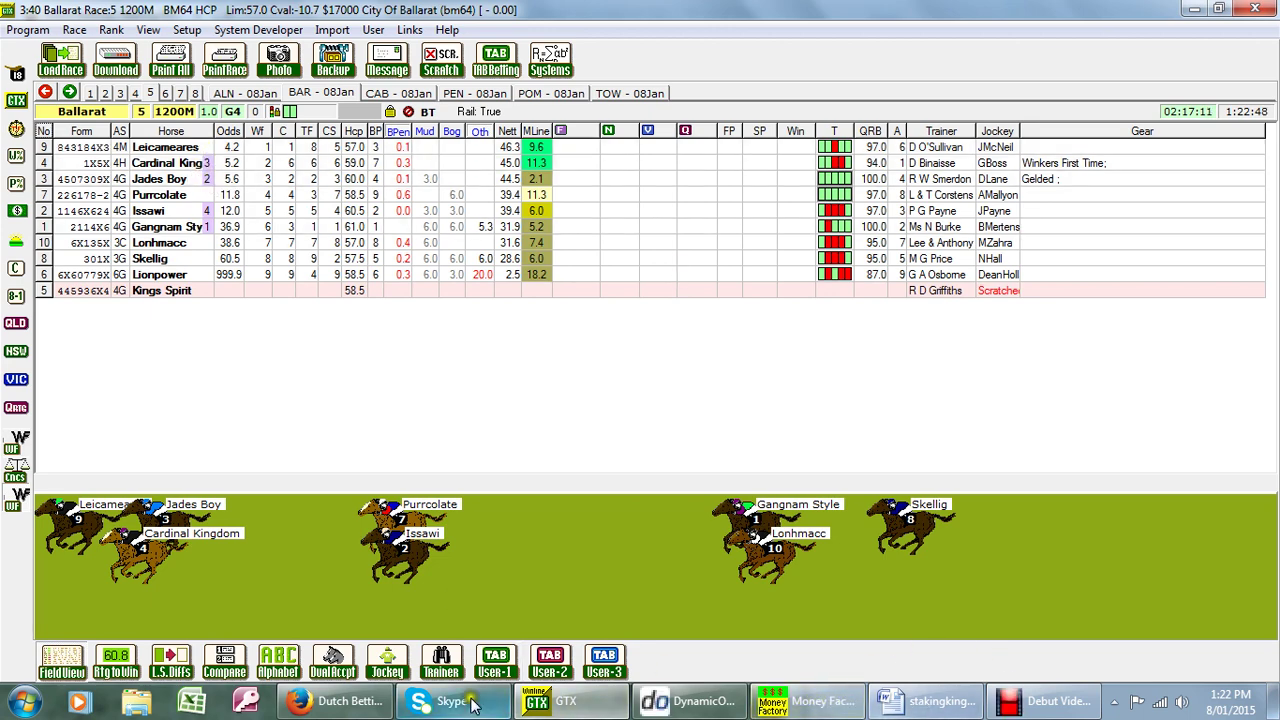
- Return to the Dutch bet in Firefox and list a win bet on horse 9 with a dividend of 9, checking its price in GTX
left_click(338, 701)
left_click(476, 279)
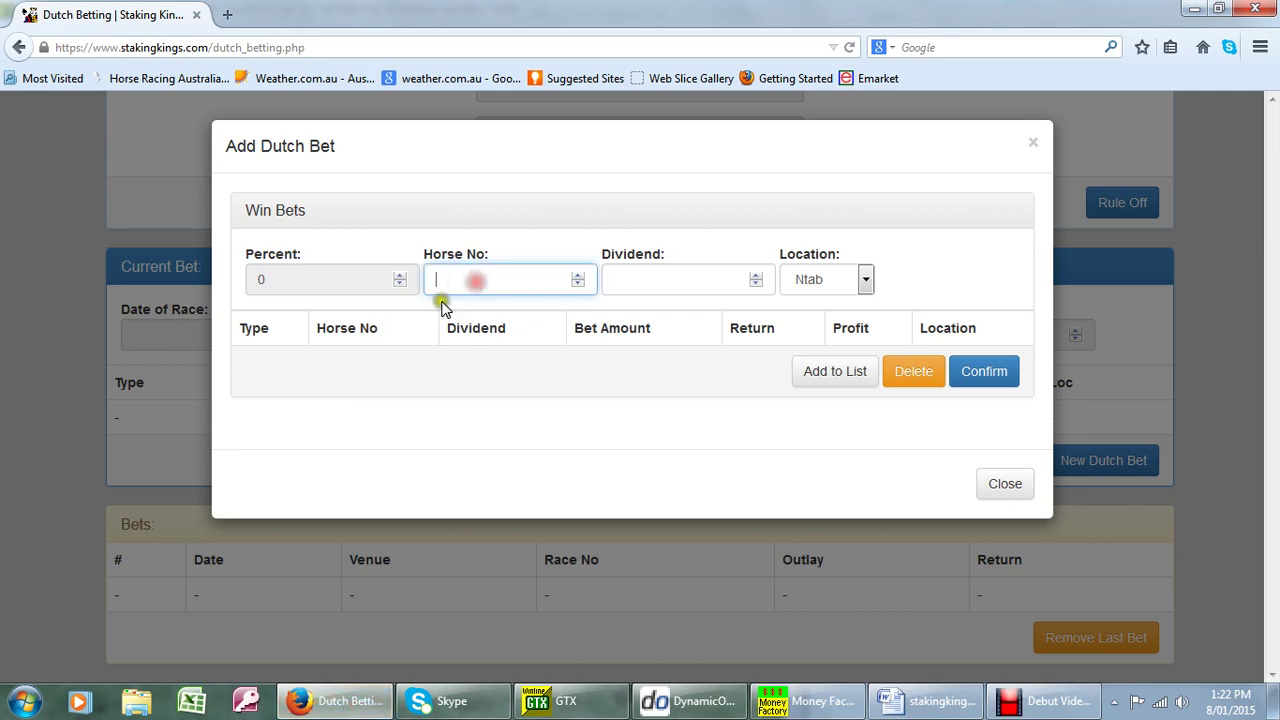
type("9")
key("Tab")
left_click(592, 702)
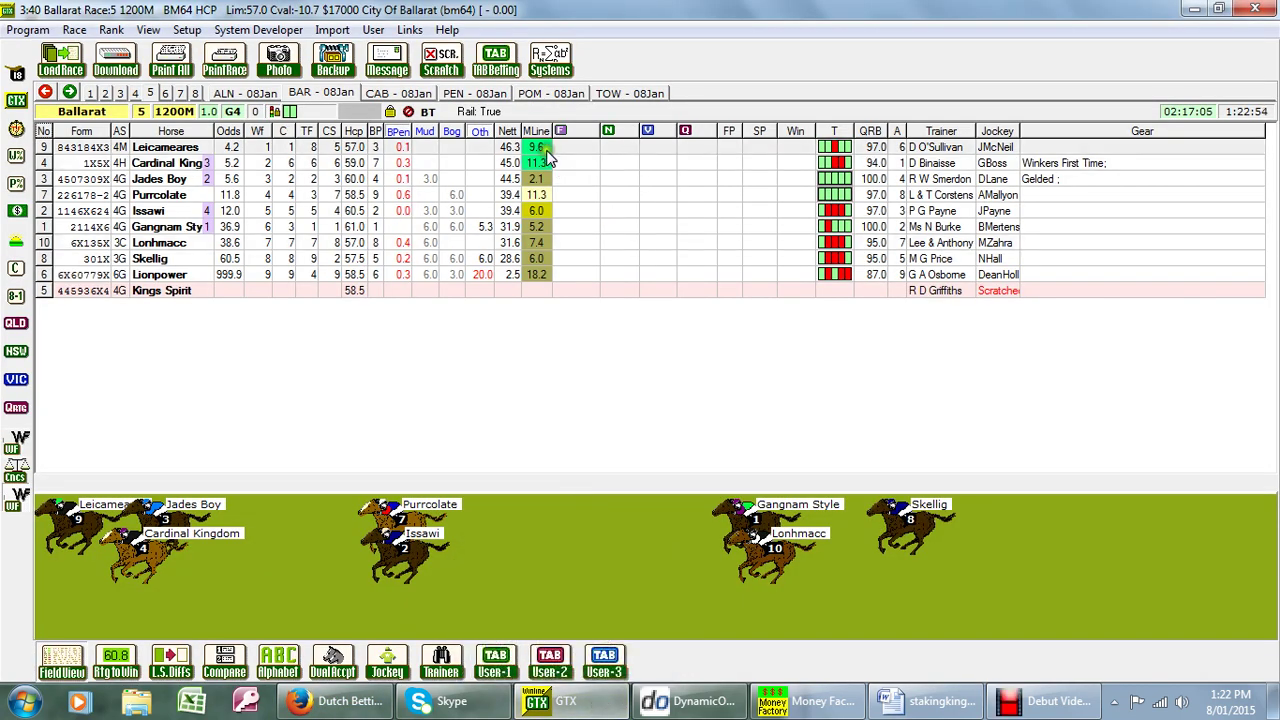
left_click(352, 701)
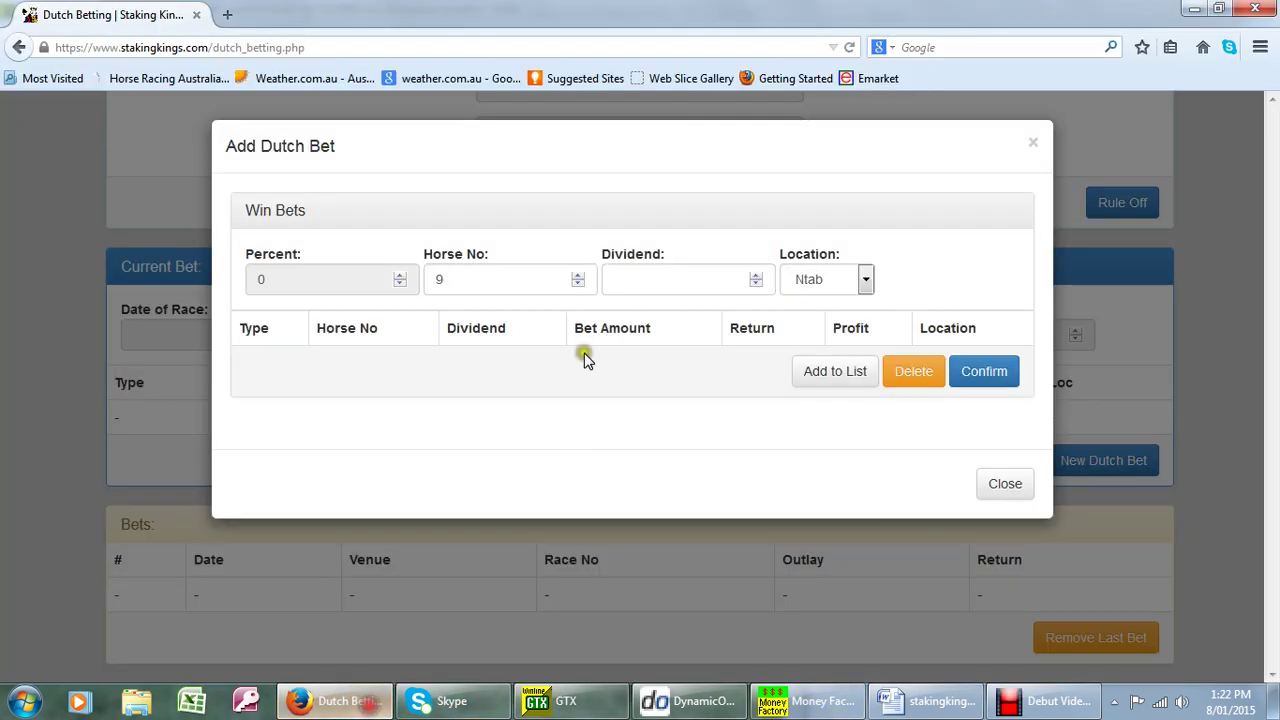
left_click(672, 279)
type("9")
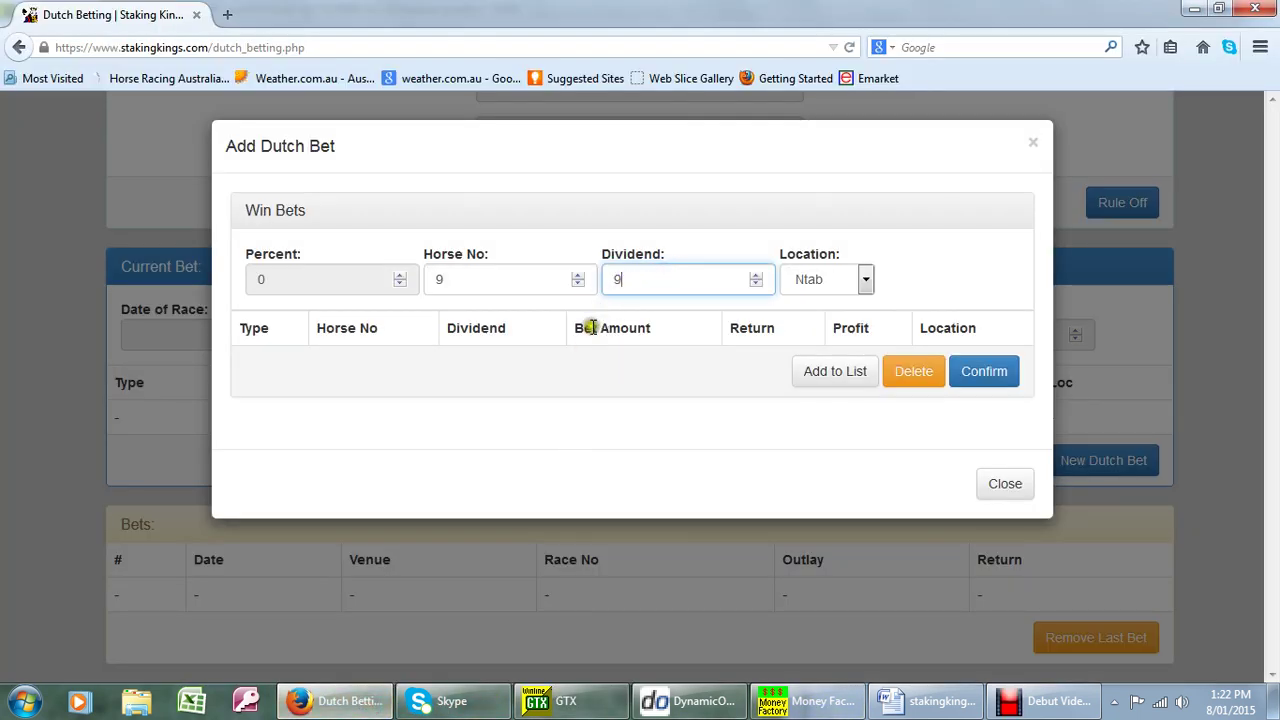
left_click(835, 371)
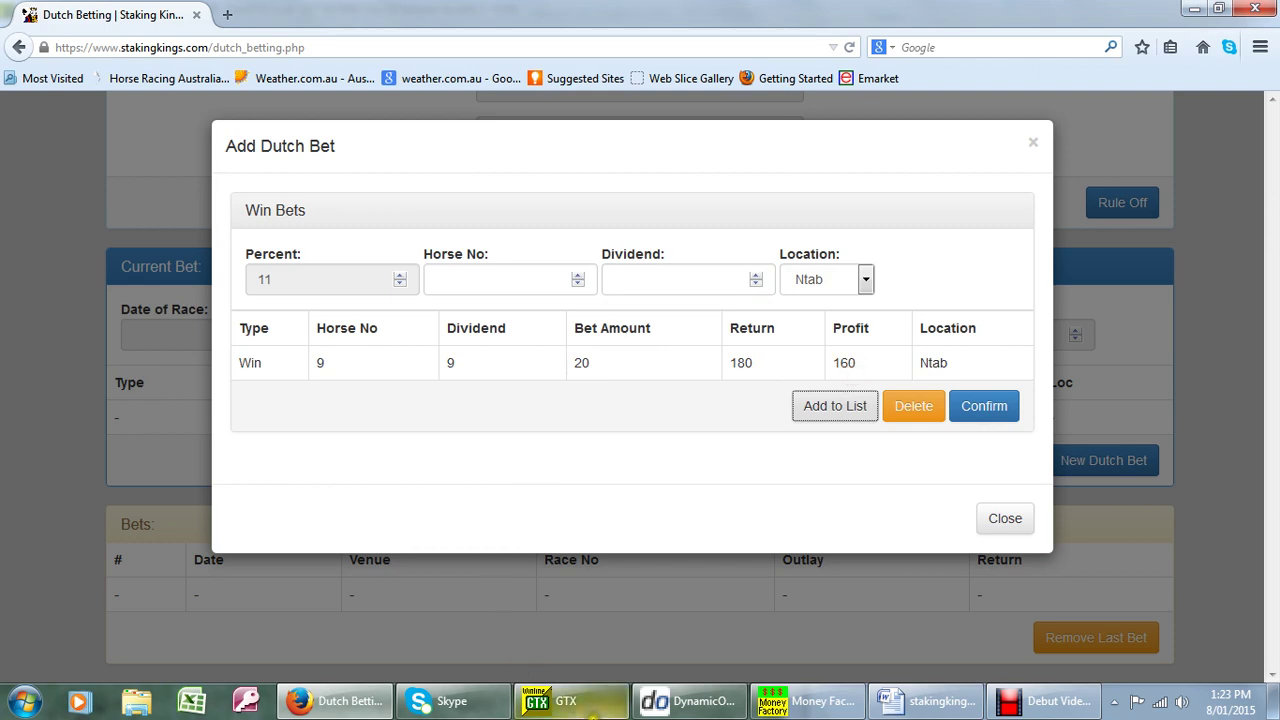
- Look up the next runner and its price in GTX and list a win bet on horse 4 with a dividend of 11 in Firefox
left_click(577, 713)
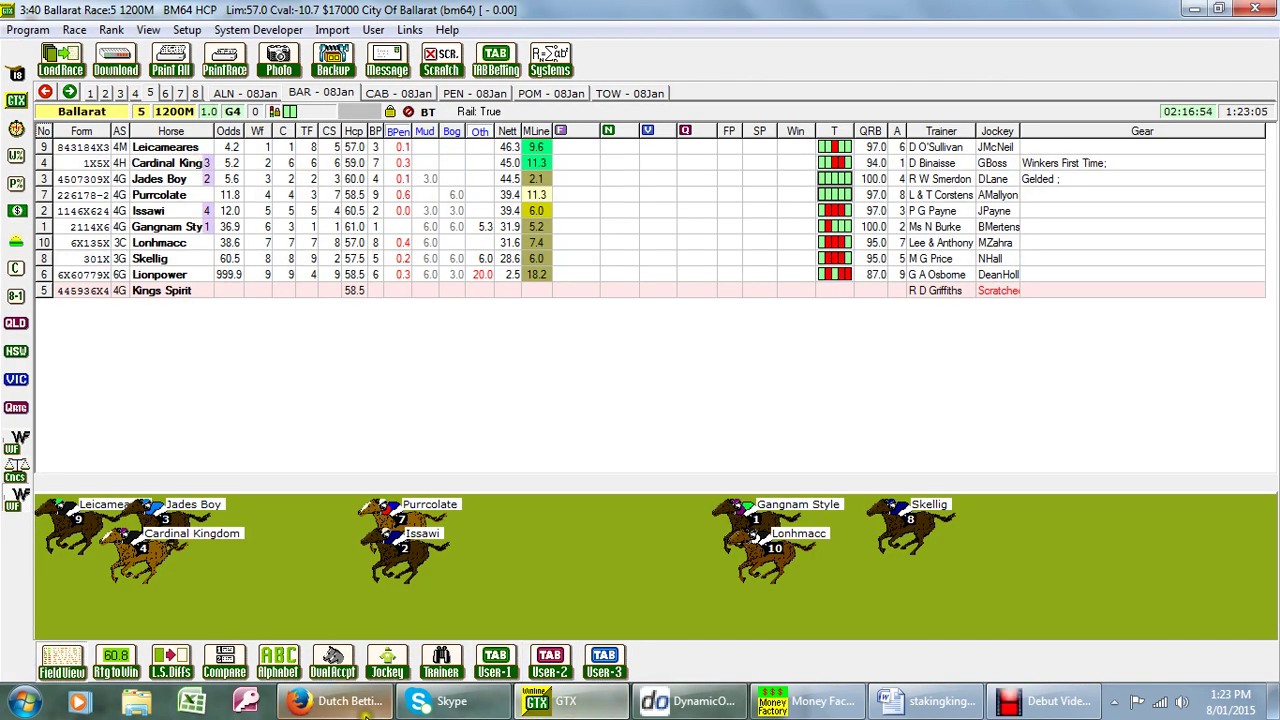
left_click(337, 701)
left_click(481, 278)
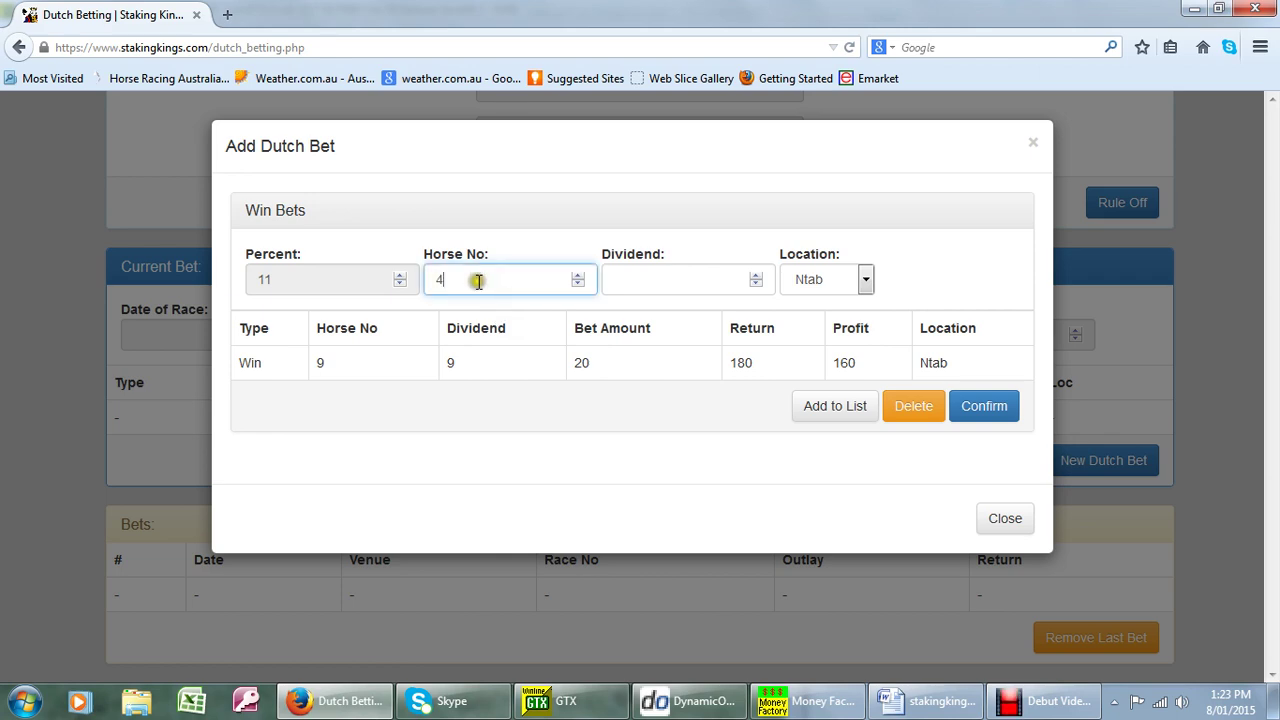
type("4")
key("Tab")
left_click(566, 701)
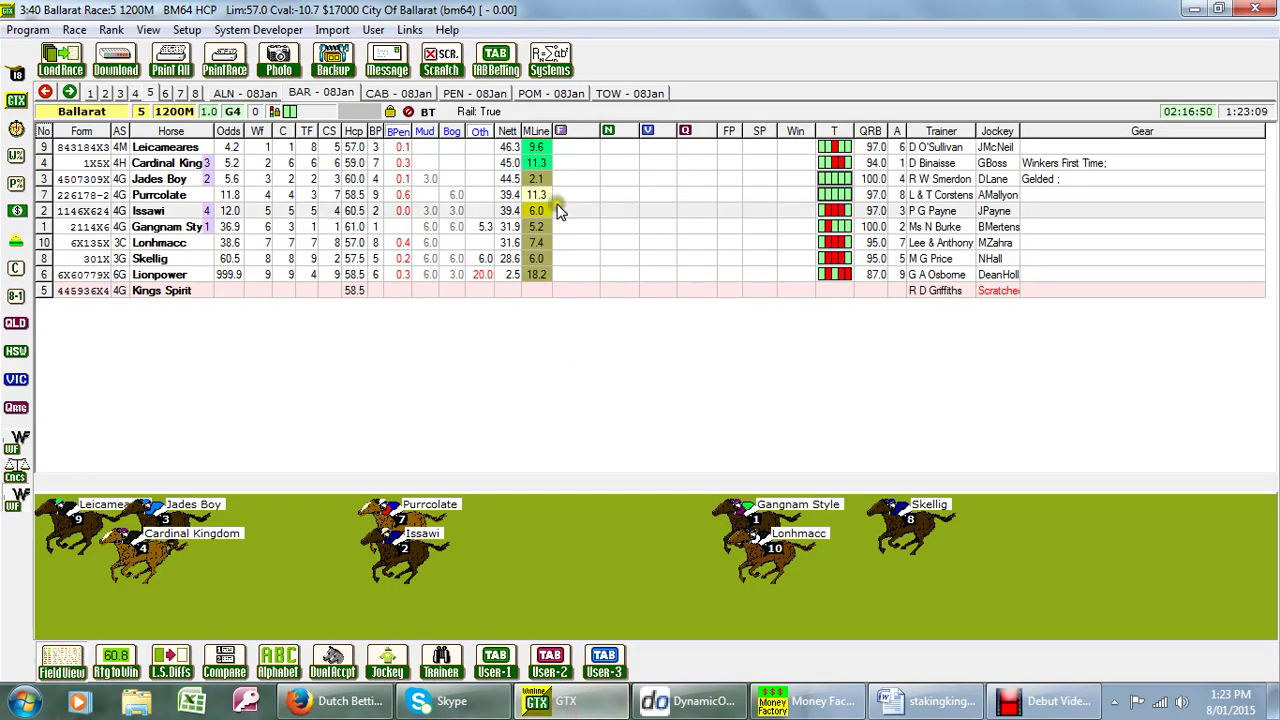
left_click(337, 701)
left_click(653, 284)
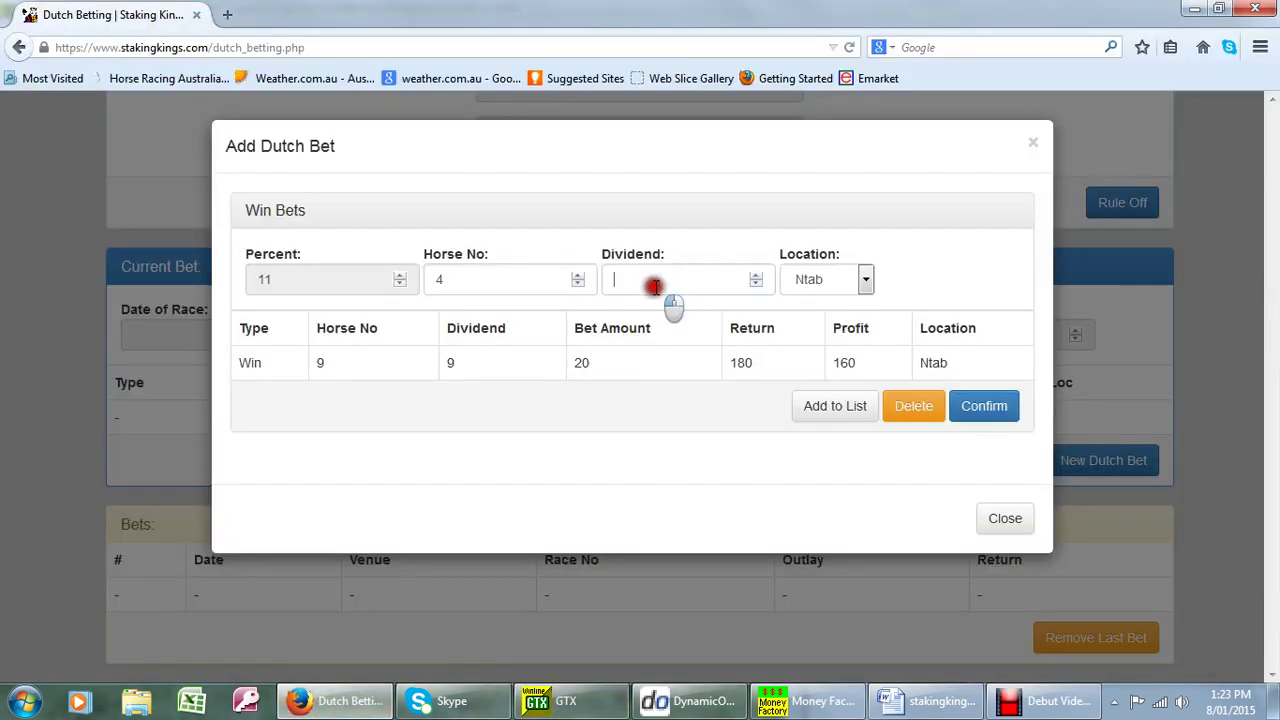
type("11")
left_click(826, 405)
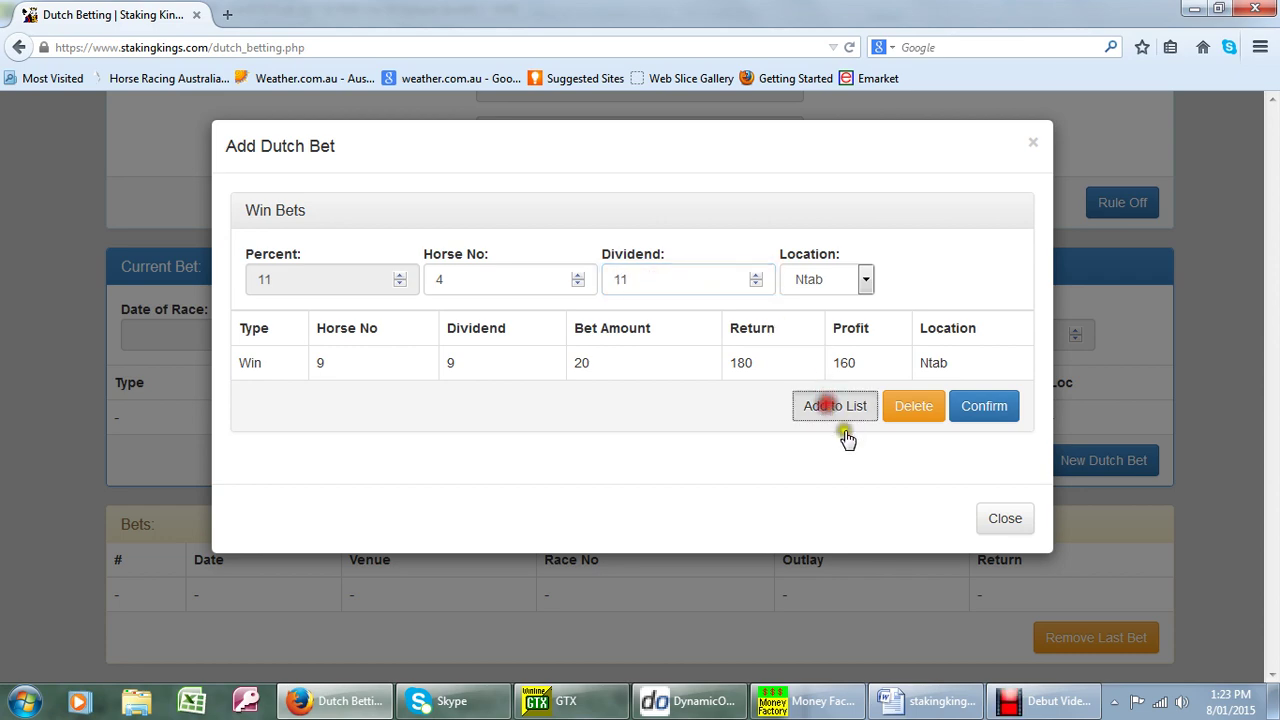
- Check the next runner in GTX, list a win bet on horse 3 with a dividend of 2.5 in Firefox, and confirm the Dutch bet
left_click(566, 701)
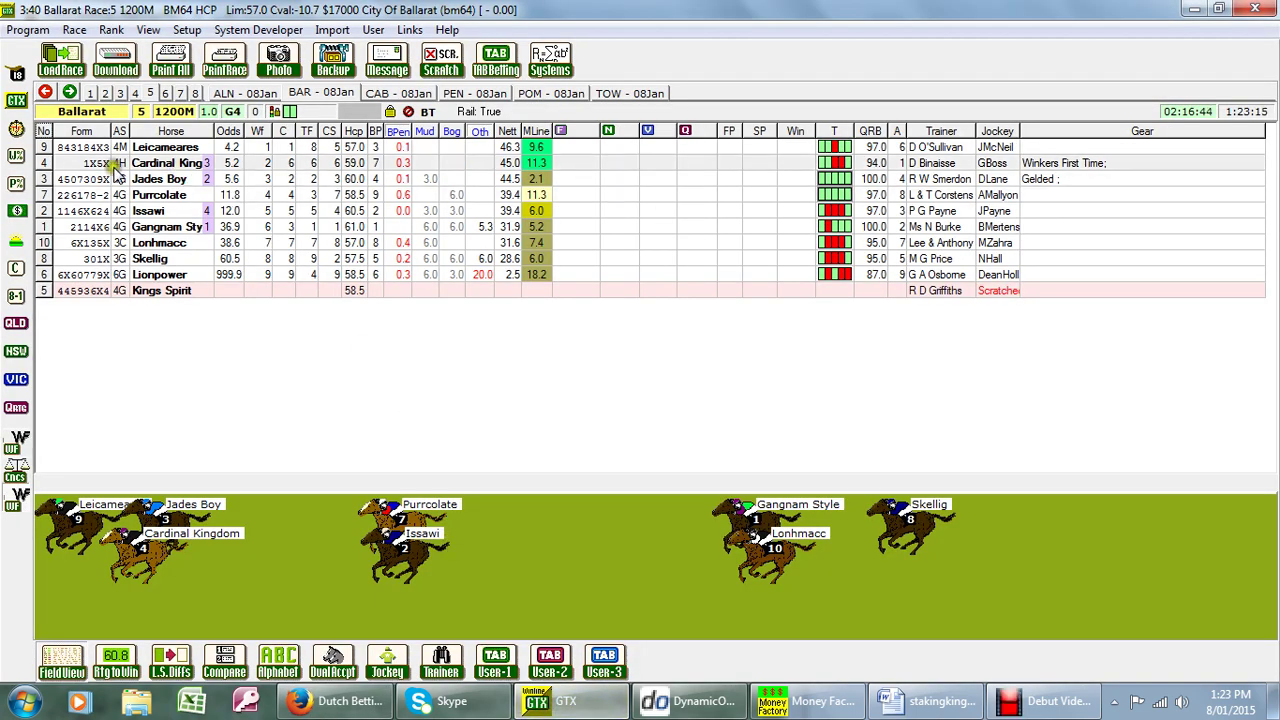
left_click(337, 701)
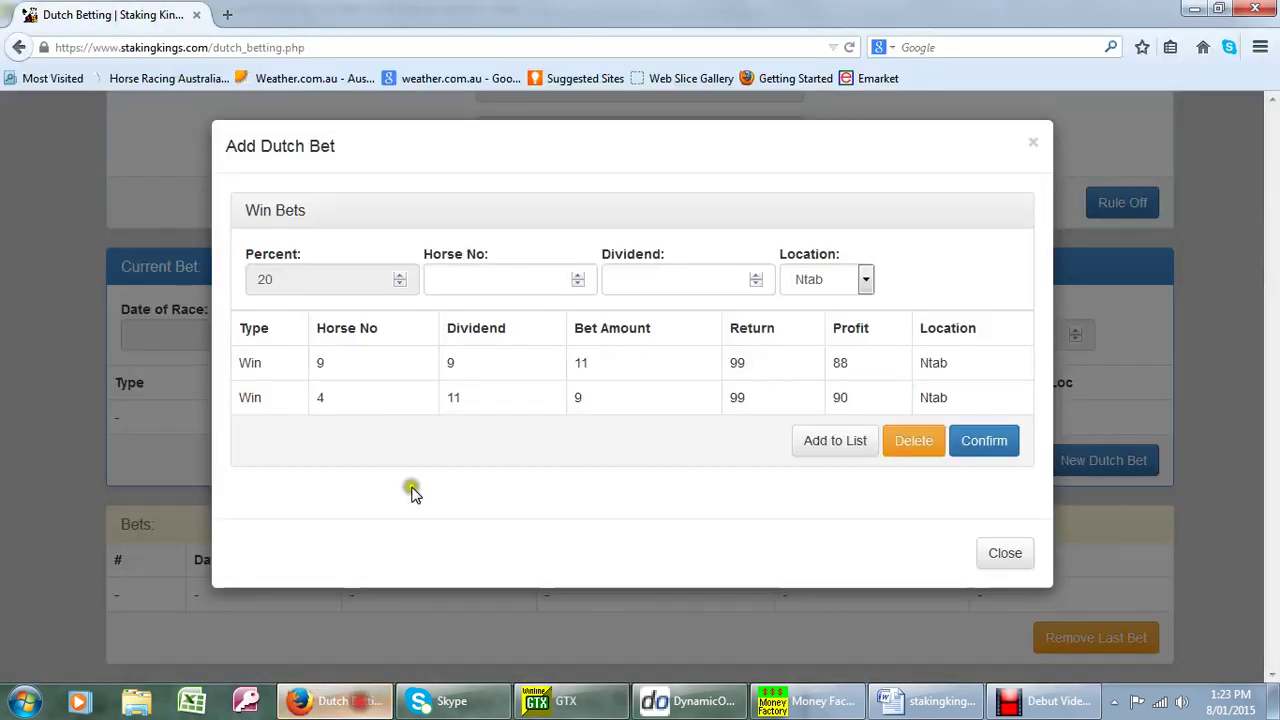
left_click(449, 279)
type("3")
left_click(704, 285)
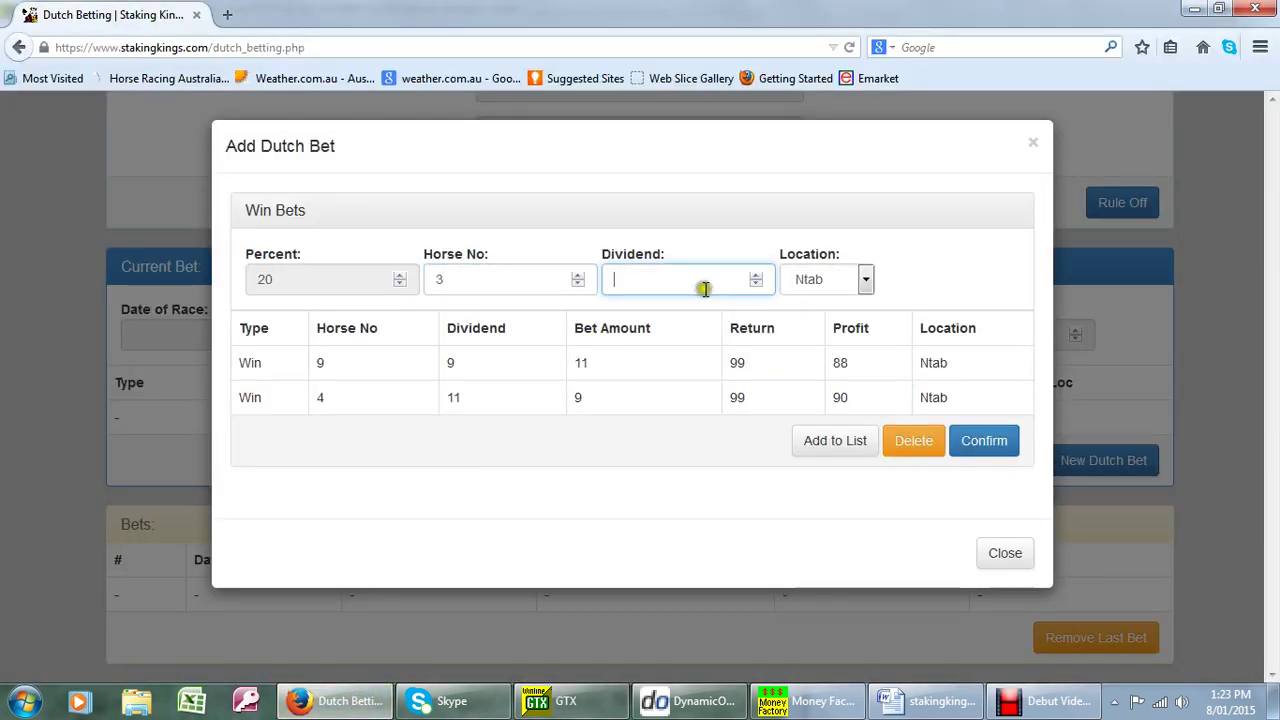
type("2.5")
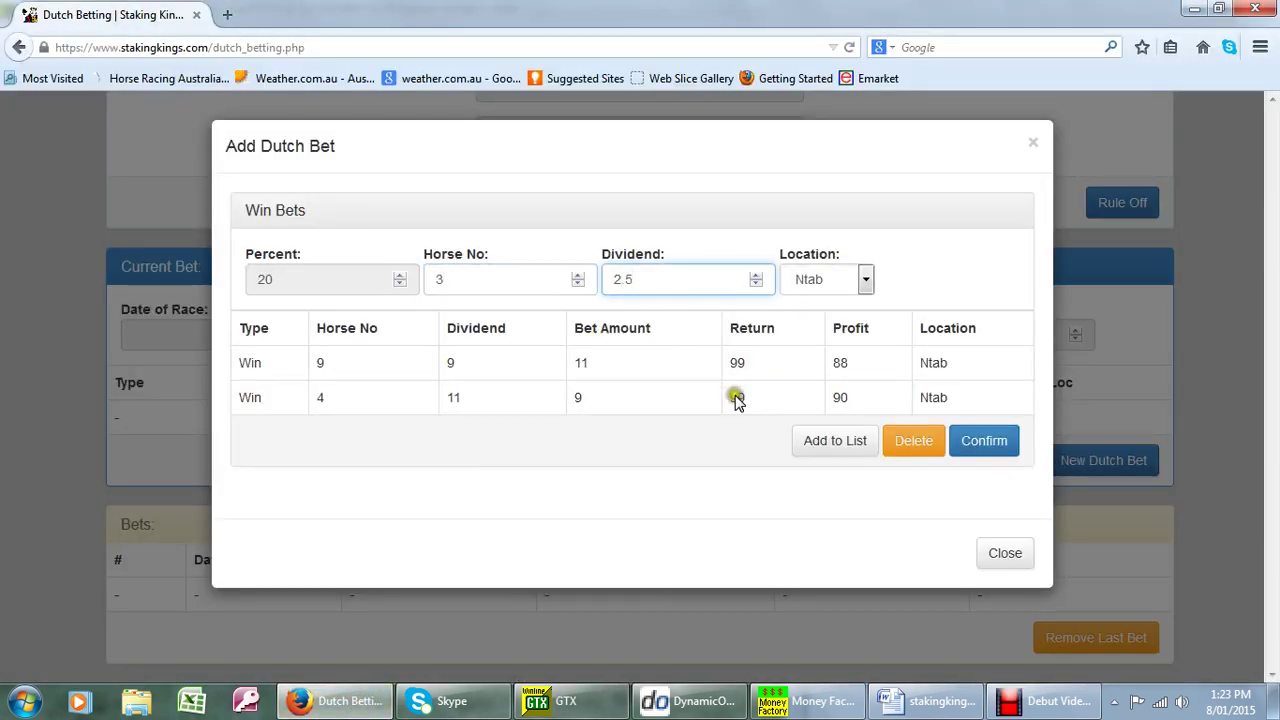
left_click(824, 450)
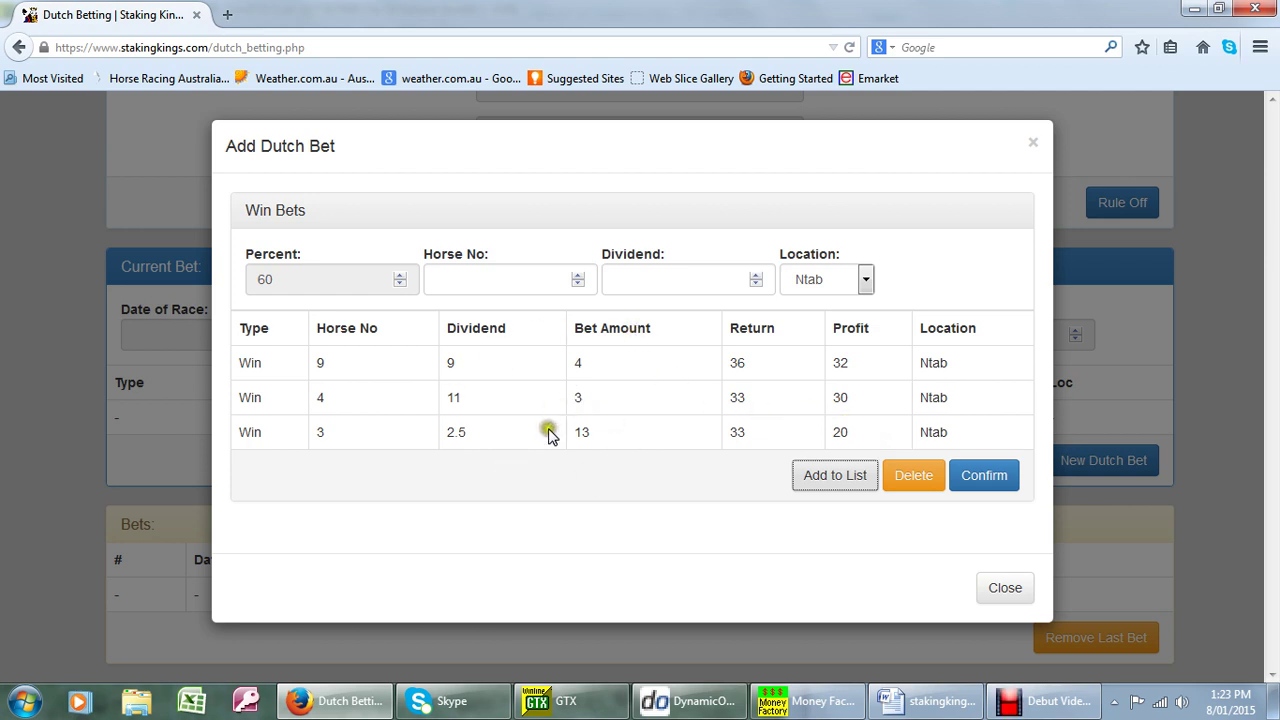
left_click(1001, 487)
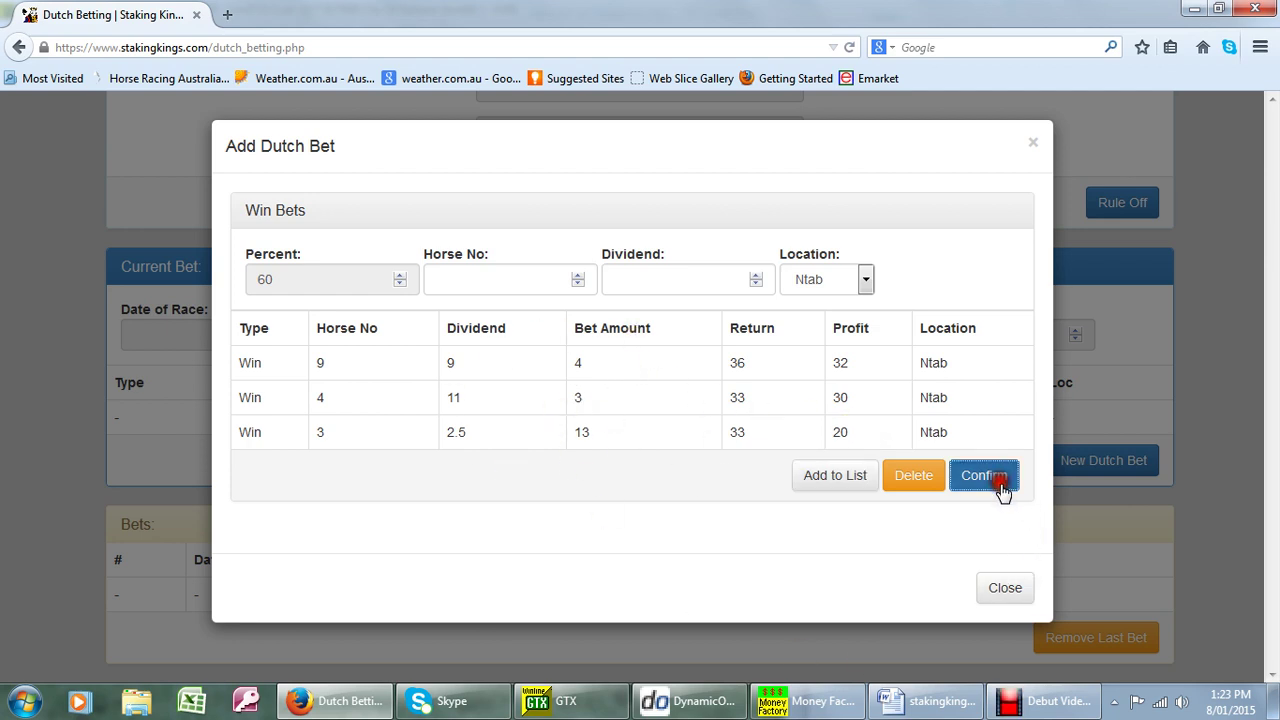
left_click(985, 592)
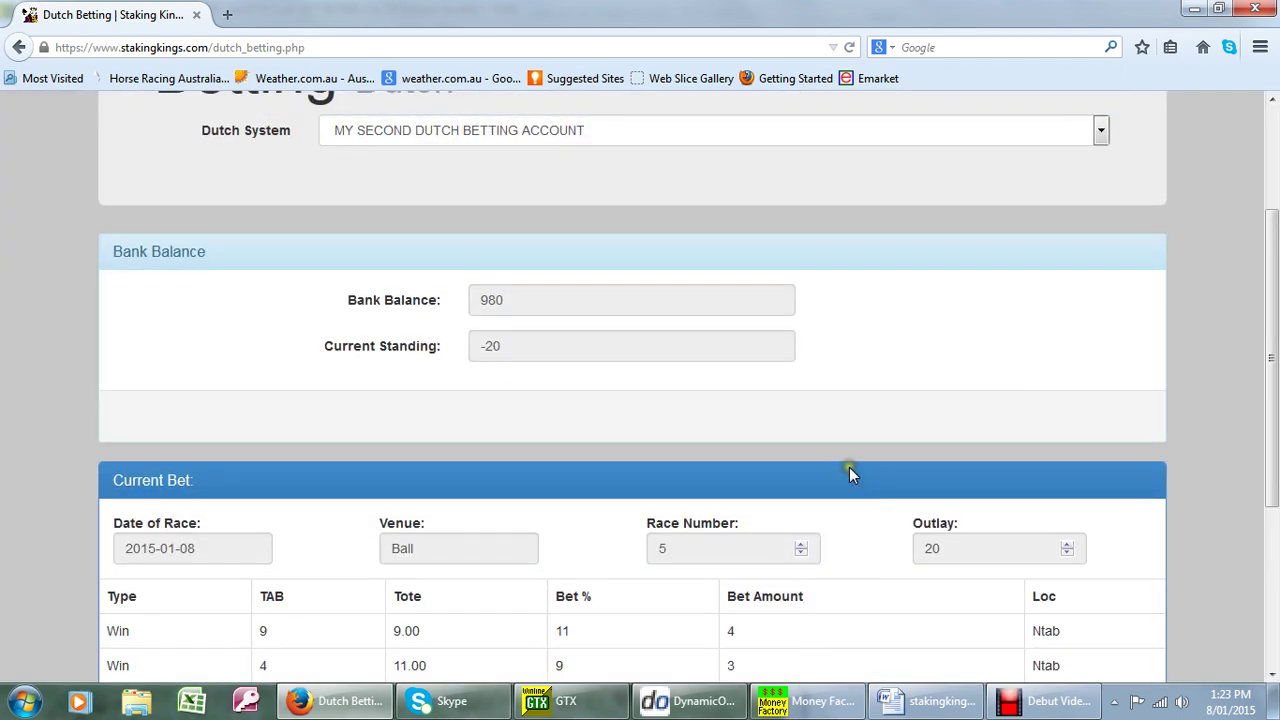
- Open the Dutch reports and display the report for the system "how to win betting two or ore runners per race"
scroll(849, 475, "up", 3)
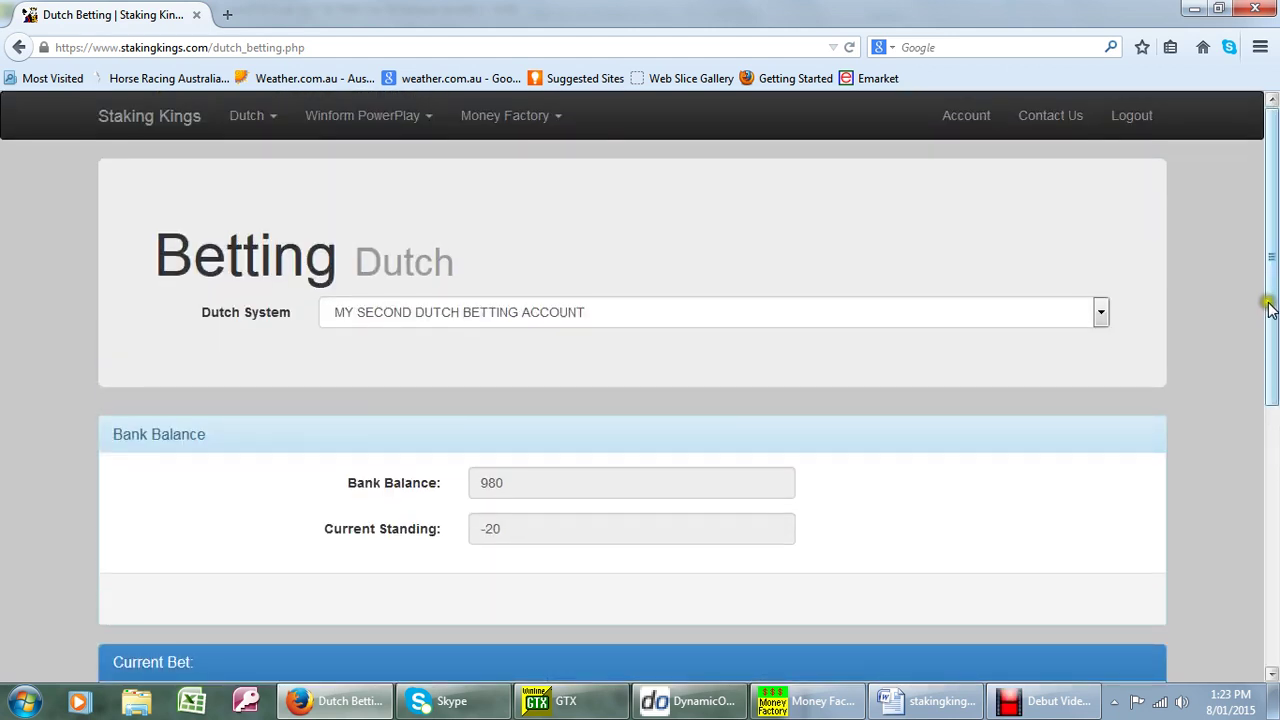
left_click(268, 117)
left_click(278, 222)
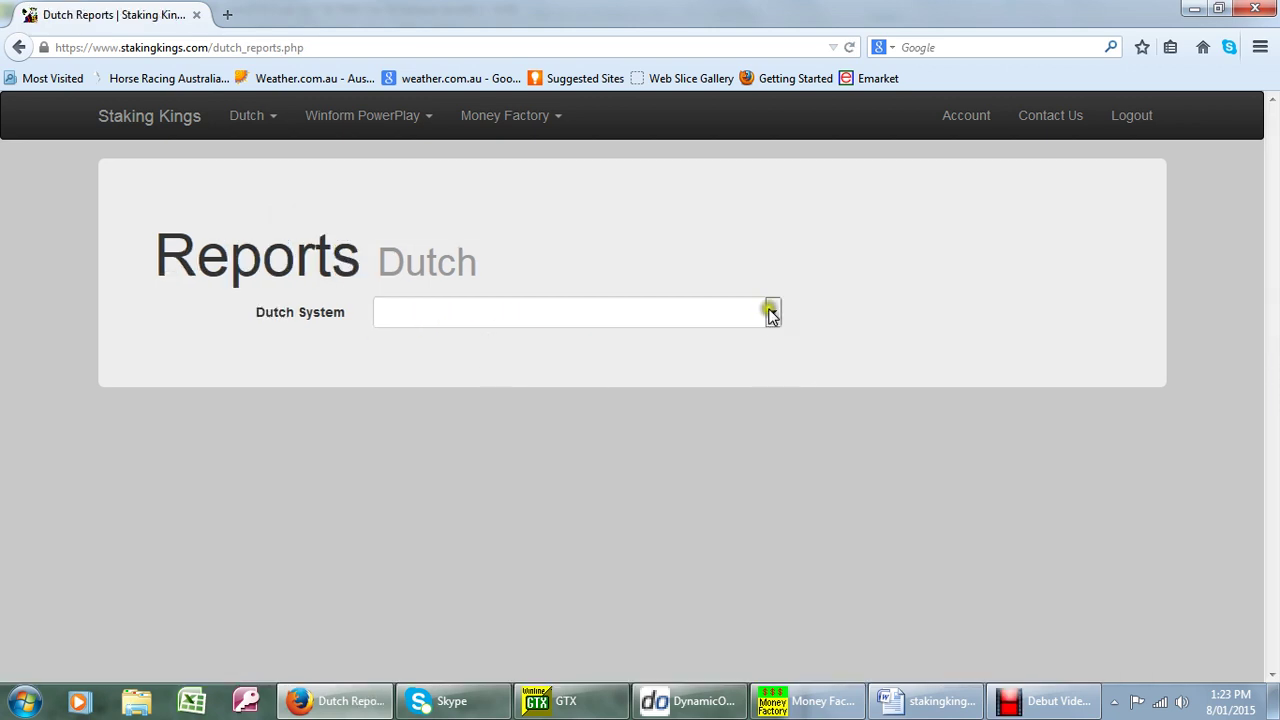
left_click(772, 312)
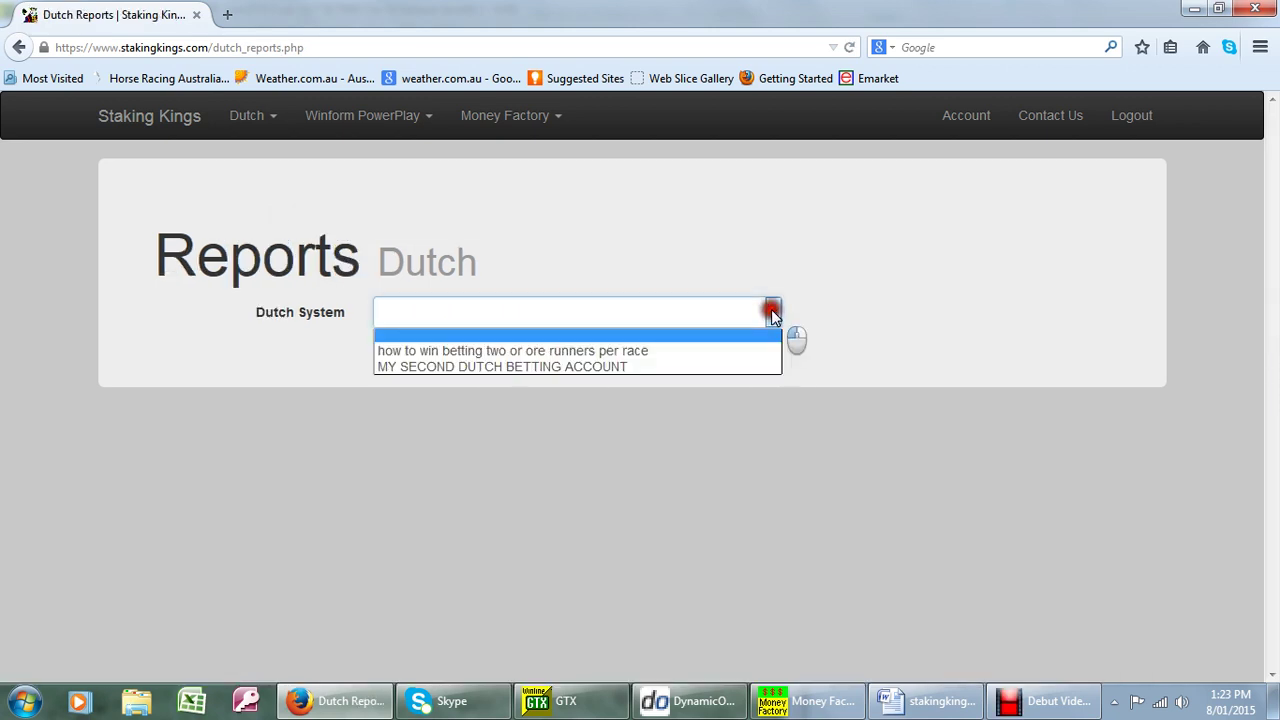
left_click(634, 351)
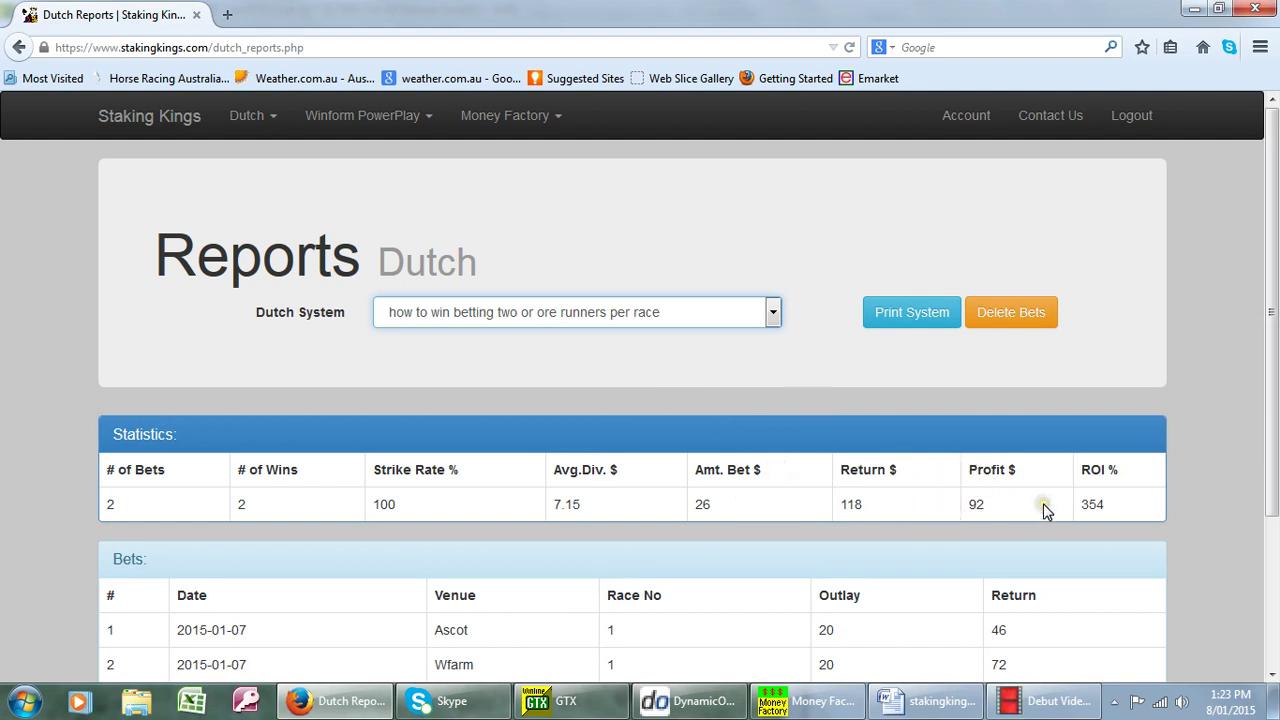
- Display the report for "MY SECOND DUTCH BETTING ACCOUNT" and review its statistics and bets
left_click(774, 314)
left_click(696, 370)
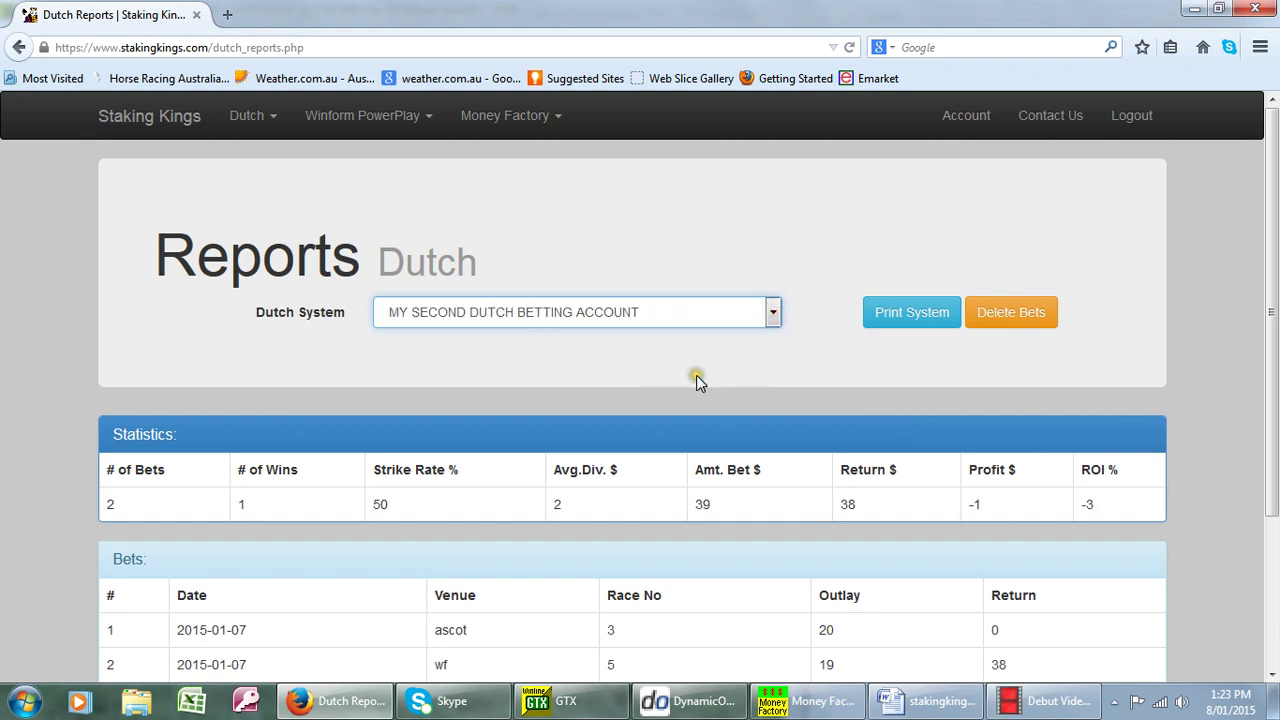
scroll(772, 382, "down", 3)
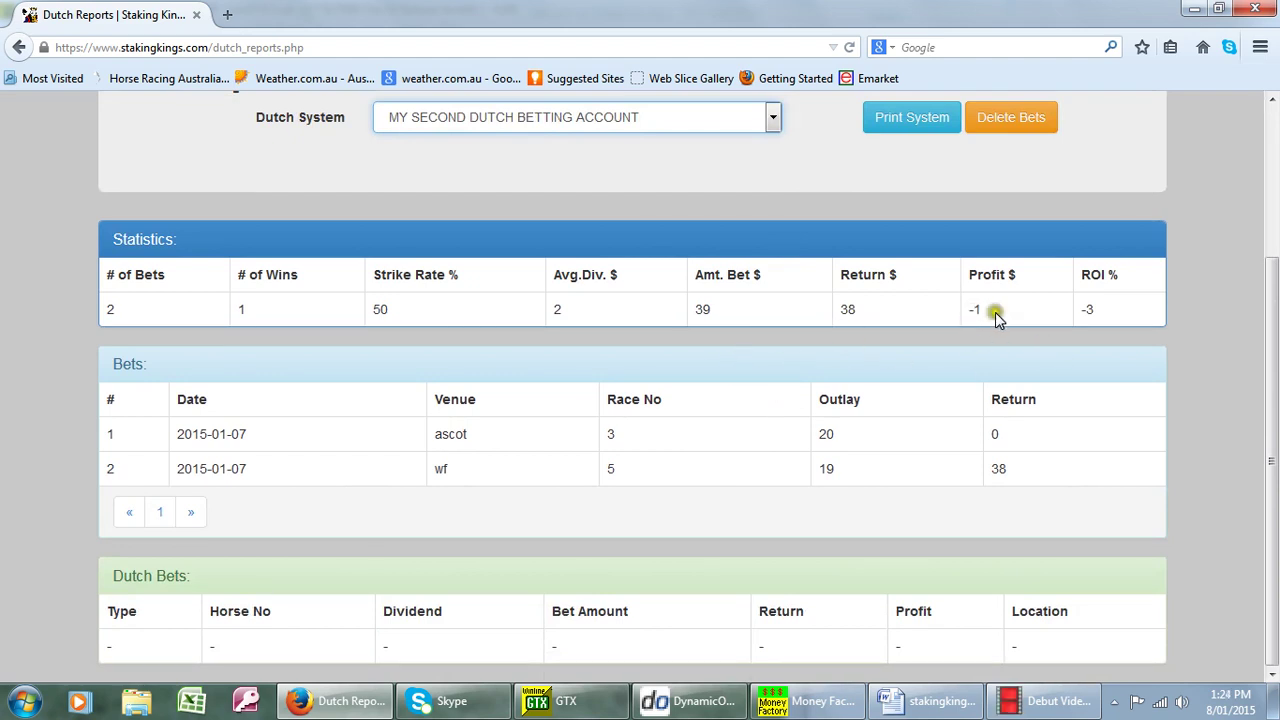
scroll(949, 335, "up", 3)
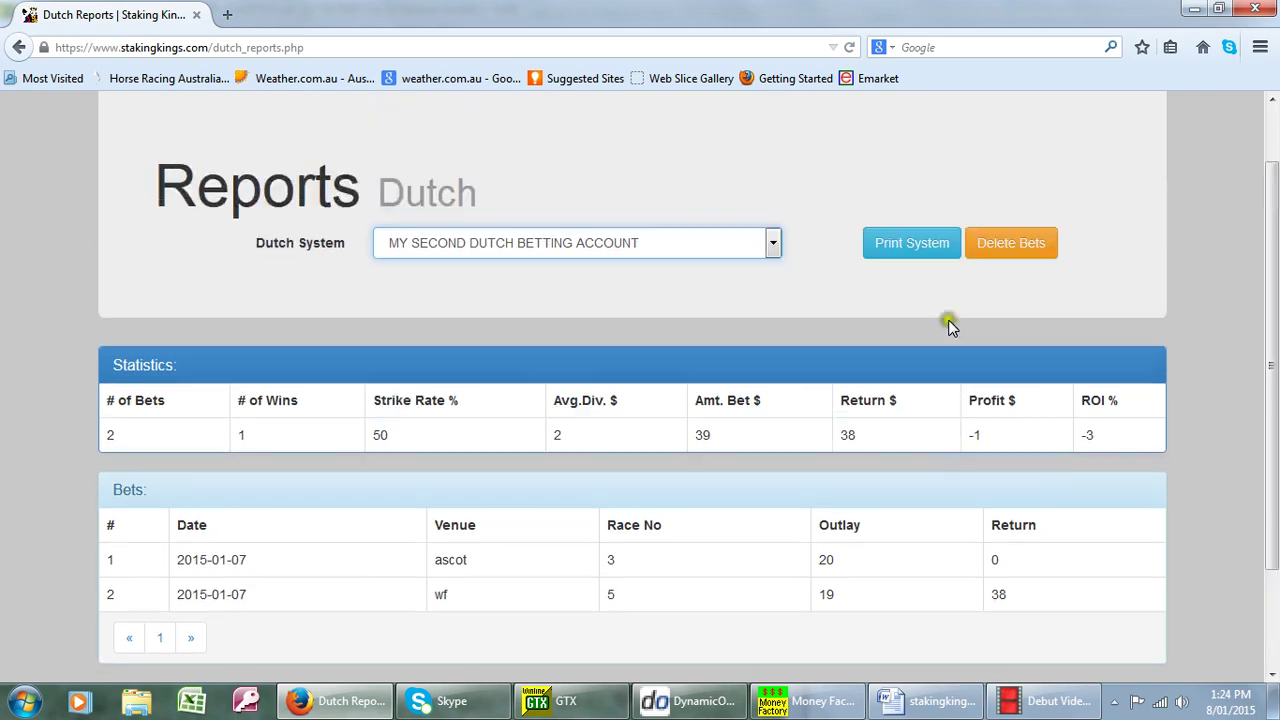